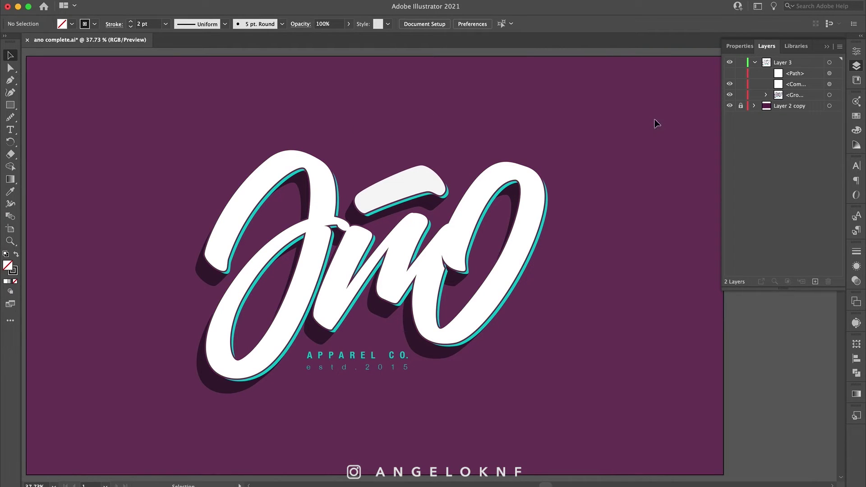
In Illustrator's Layers panel, hide the outline and tagline artwork and the lettering, and show the tilde stroke
{"action": "left_click", "coordinate": [729, 95]}
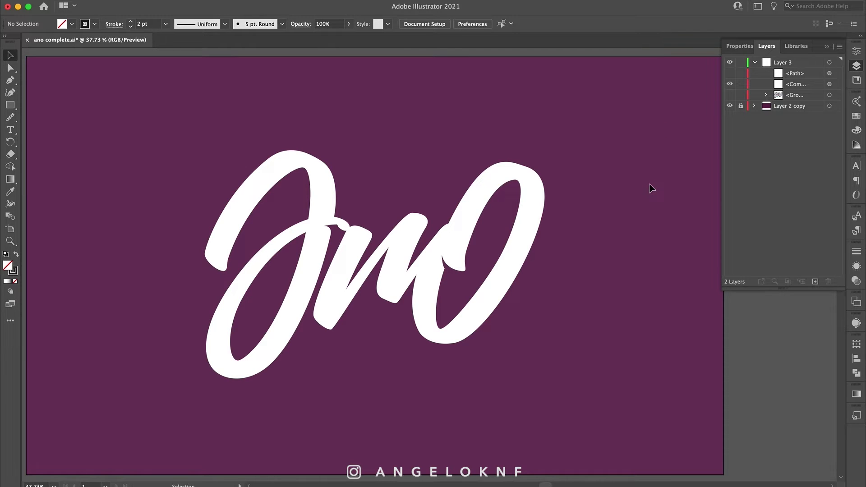
{"action": "left_click", "coordinate": [729, 84]}
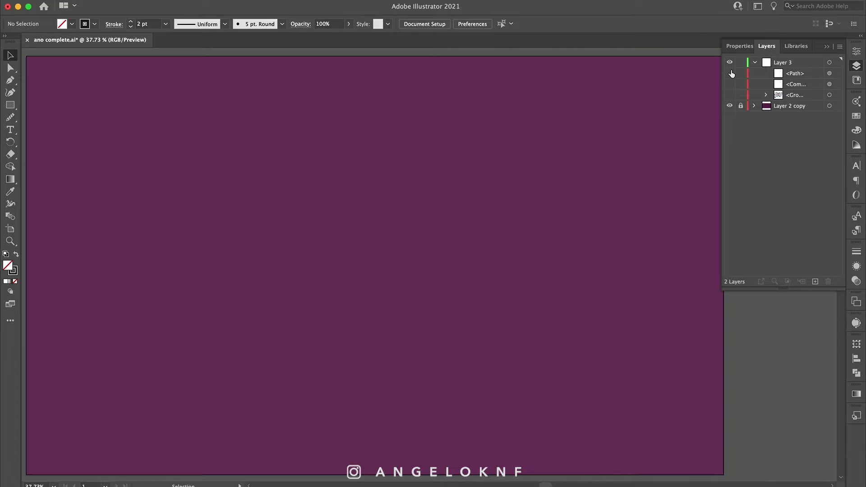
{"action": "left_click", "coordinate": [730, 73]}
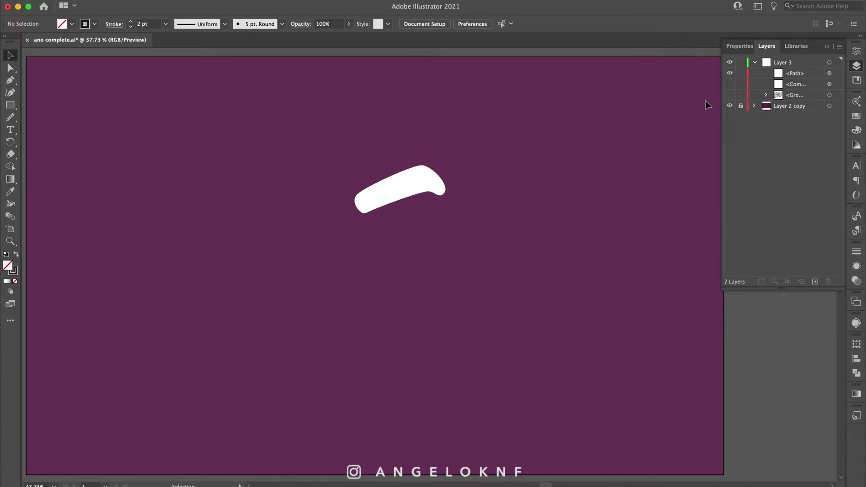
Restore the white año lettering, compare and leave the outline artwork hidden, then switch to After Effects
{"action": "left_click", "coordinate": [729, 84]}
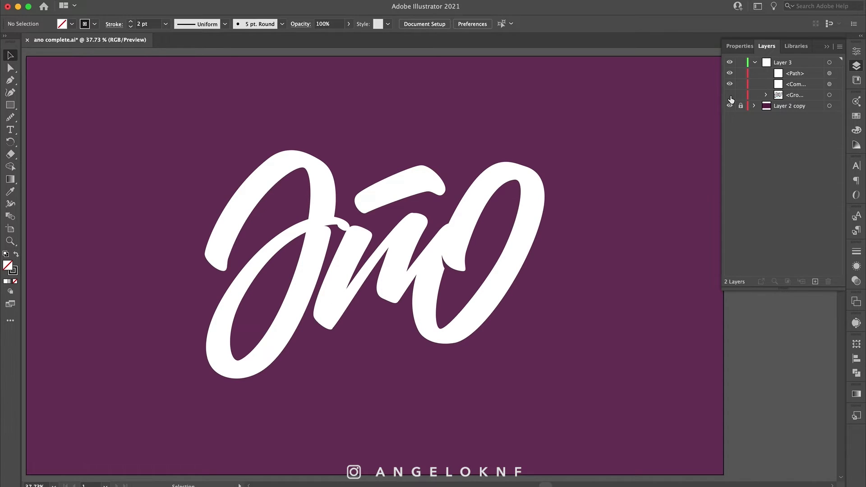
{"action": "left_click", "coordinate": [729, 96]}
{"action": "left_click", "coordinate": [729, 96]}
{"action": "left_click", "coordinate": [729, 96]}
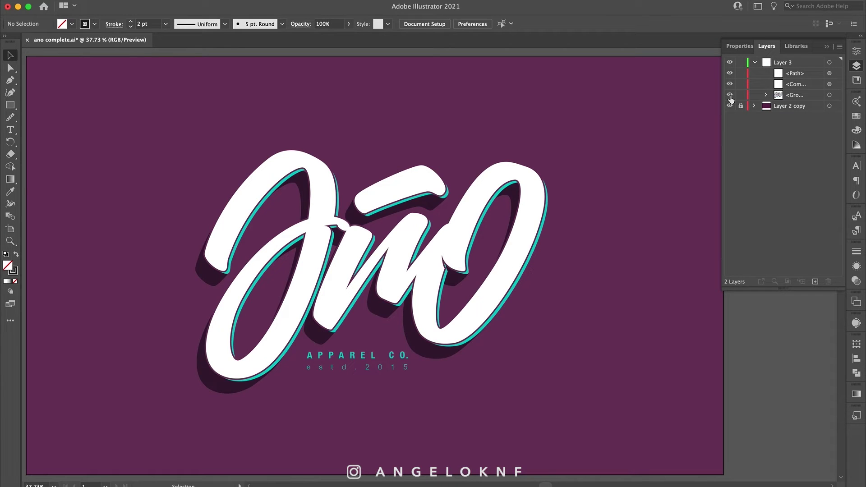
{"action": "left_click", "coordinate": [729, 96]}
{"action": "left_click", "coordinate": [730, 96]}
{"action": "left_click", "coordinate": [729, 96]}
{"action": "left_click", "coordinate": [729, 96]}
{"action": "left_click", "coordinate": [729, 96]}
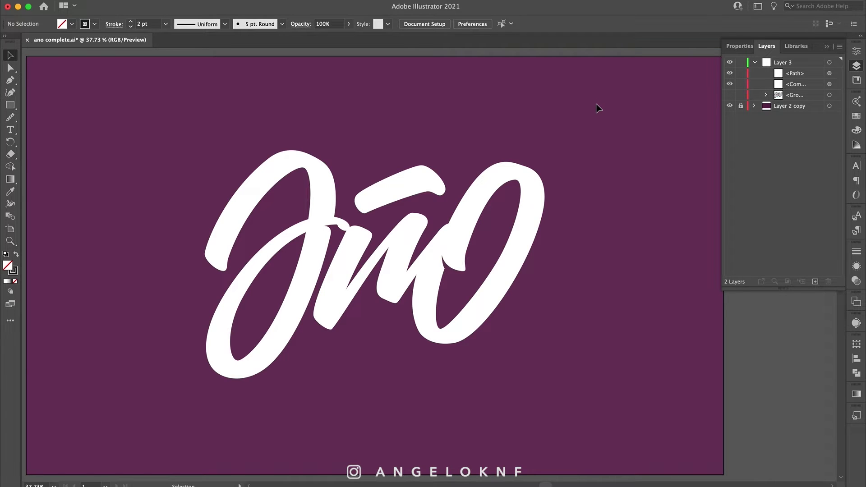
{"action": "left_click", "coordinate": [341, 485]}
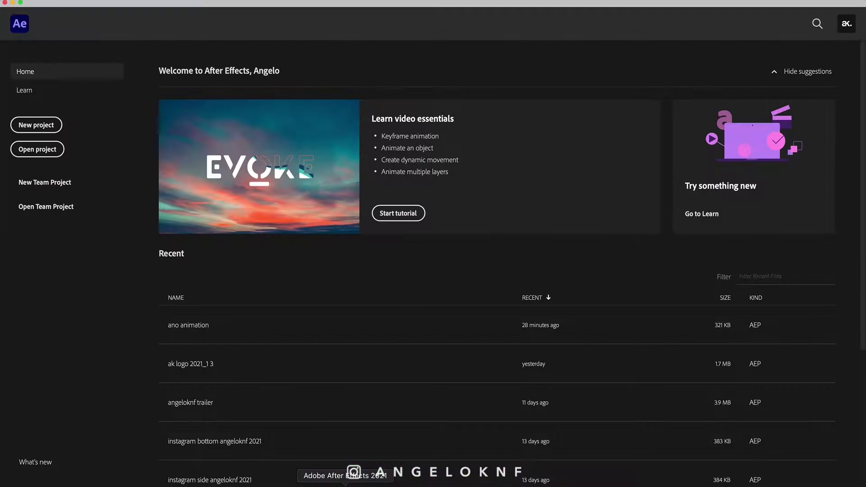
Start a new project and a composition named 'ano animation 2' with the UHD 4K 23.976 preset
{"action": "left_click", "coordinate": [50, 128]}
{"action": "left_click", "coordinate": [37, 310]}
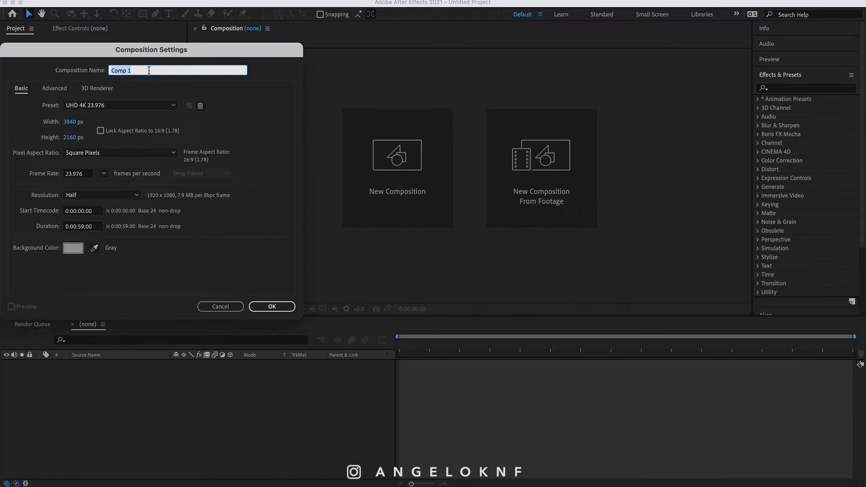
{"action": "type", "text": "ano animation 2"}
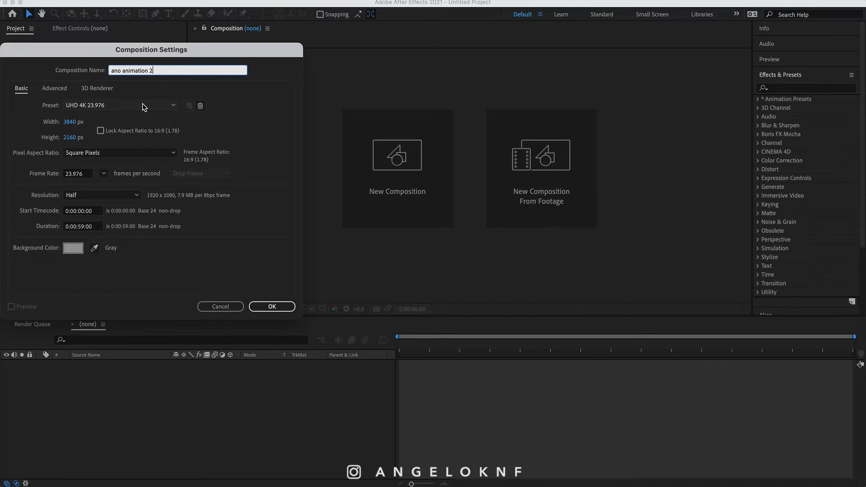
{"action": "left_click", "coordinate": [170, 108]}
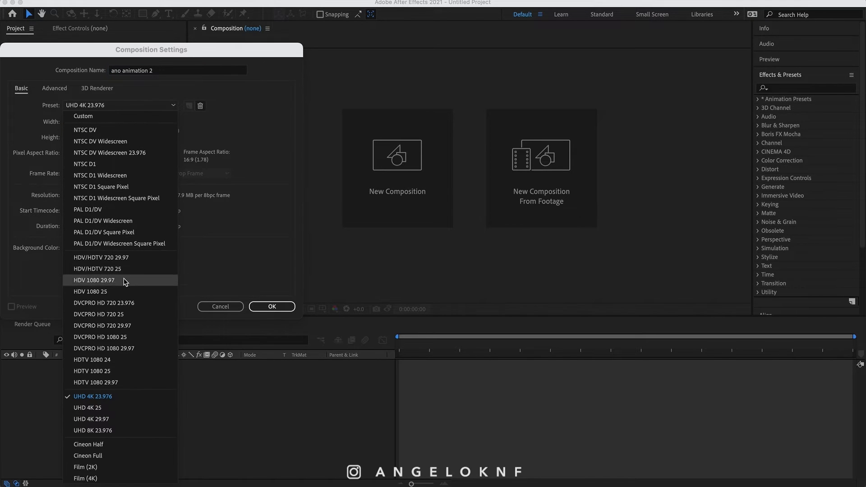
{"action": "left_click", "coordinate": [108, 399]}
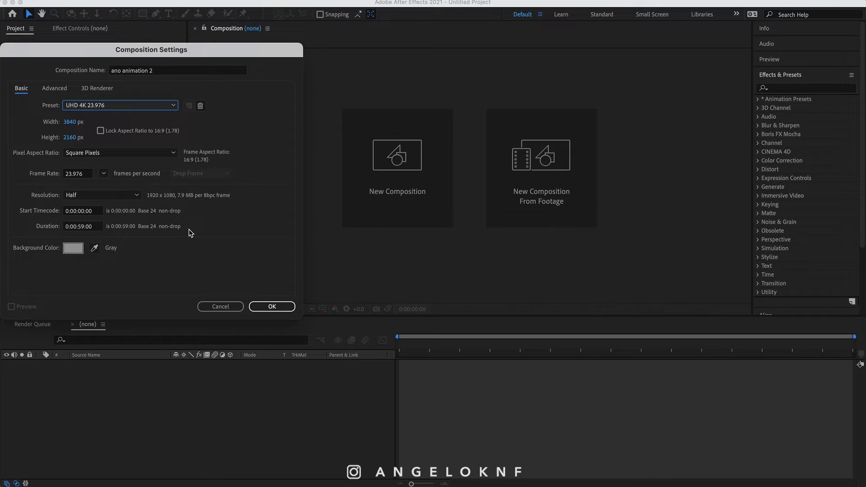
Set the composition background colour to neutral light gray B7B7B7
{"action": "left_click", "coordinate": [73, 247]}
{"action": "left_click", "coordinate": [61, 333]}
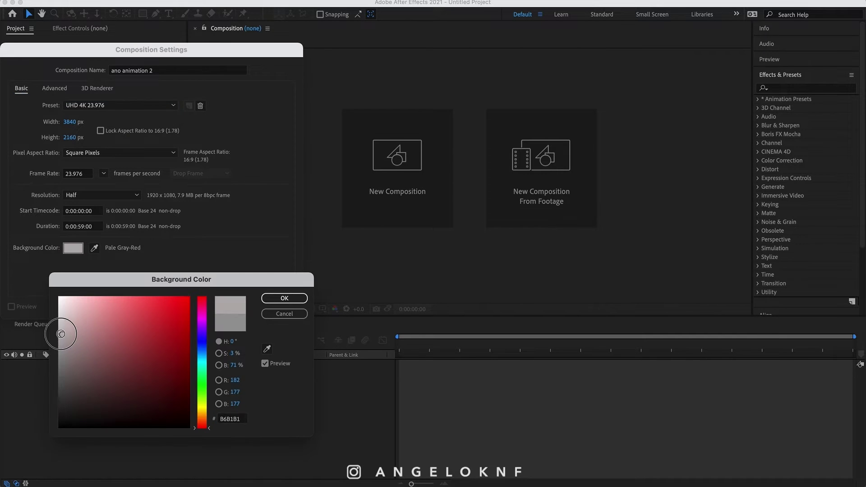
{"action": "left_click_drag", "start_coordinate": [61, 334], "coordinate": [43, 333]}
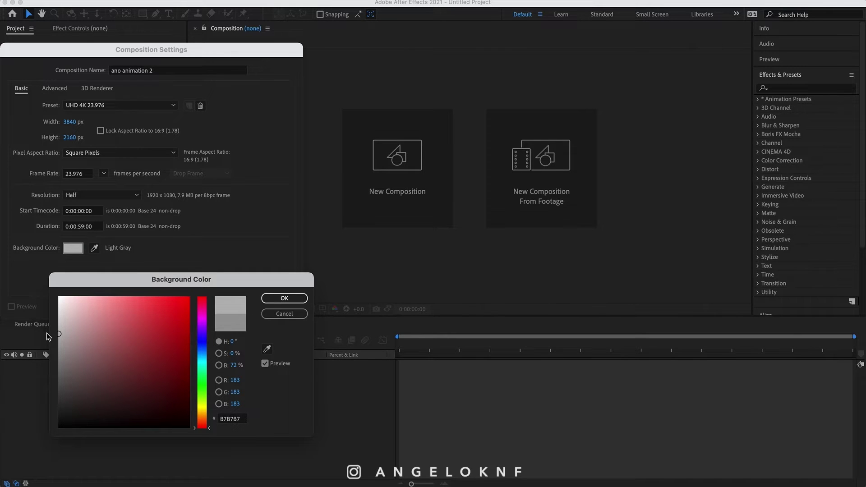
{"action": "left_click", "coordinate": [284, 298]}
Create the composition, import the three ano .ai files, and add a full-frame white solid layer
{"action": "left_click", "coordinate": [282, 303]}
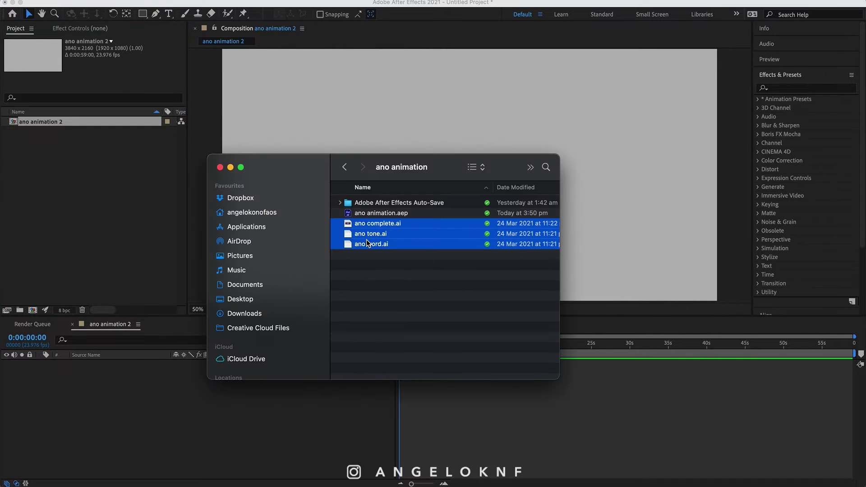
{"action": "left_click_drag", "start_coordinate": [366, 243], "coordinate": [132, 228]}
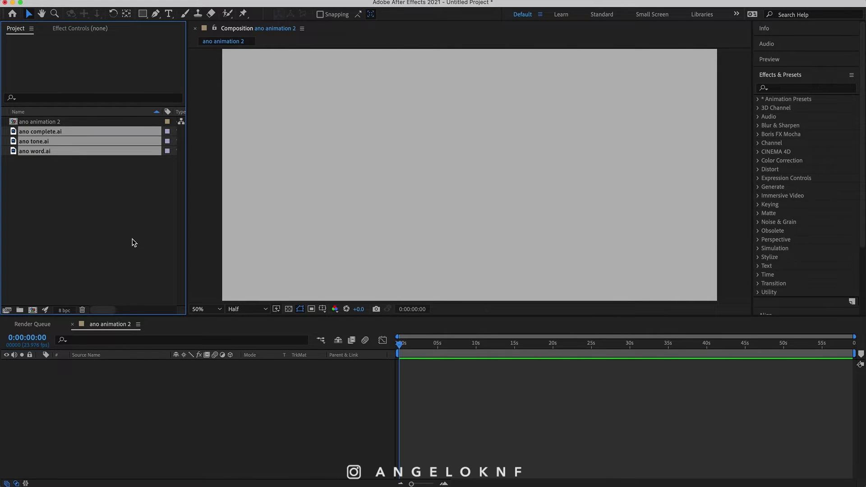
{"action": "right_click", "coordinate": [142, 411]}
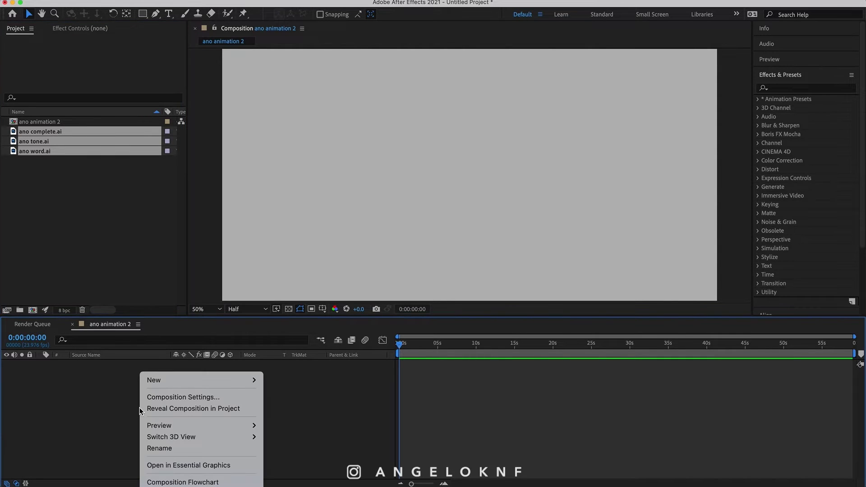
{"action": "mouse_move", "coordinate": [206, 380]}
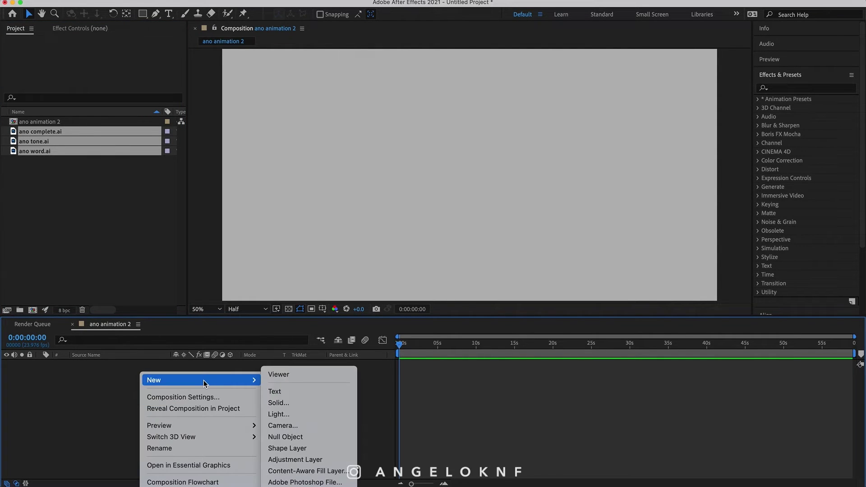
{"action": "left_click", "coordinate": [277, 402]}
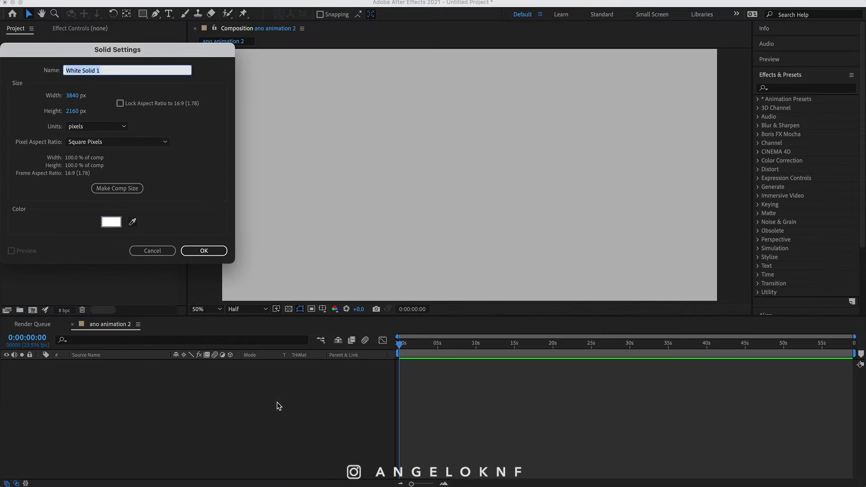
{"action": "left_click", "coordinate": [111, 221]}
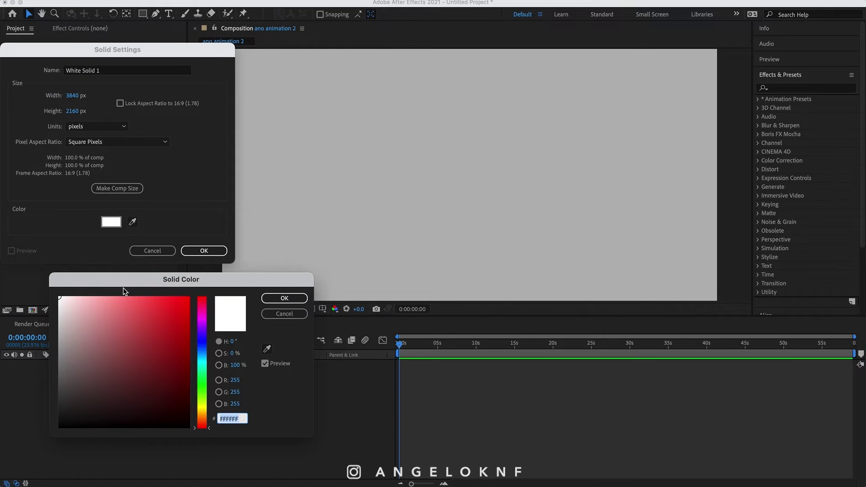
{"action": "left_click", "coordinate": [278, 298]}
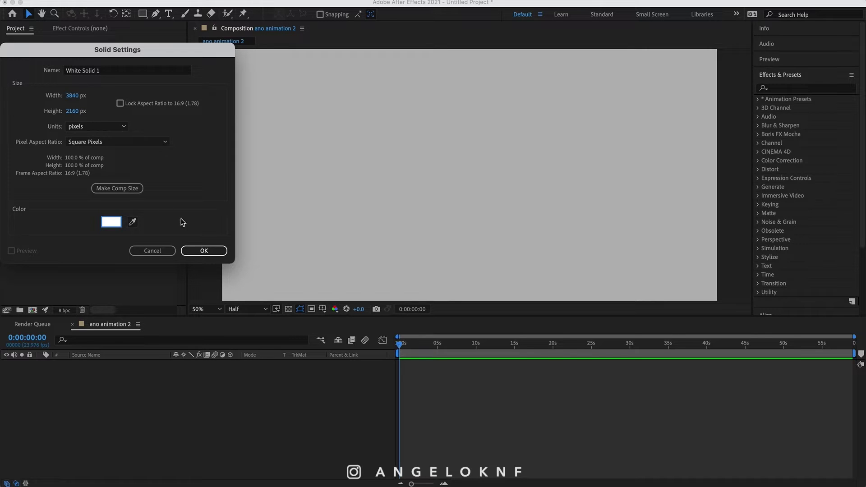
{"action": "left_click", "coordinate": [202, 251]}
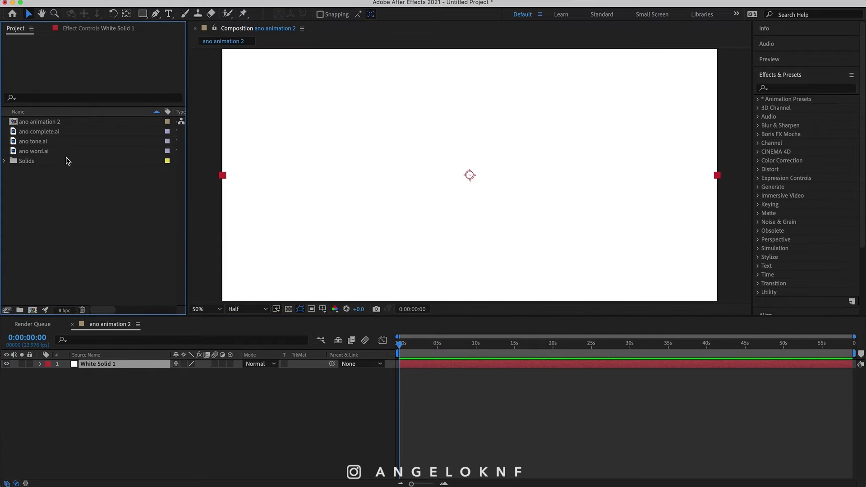
{"action": "left_click", "coordinate": [49, 134]}
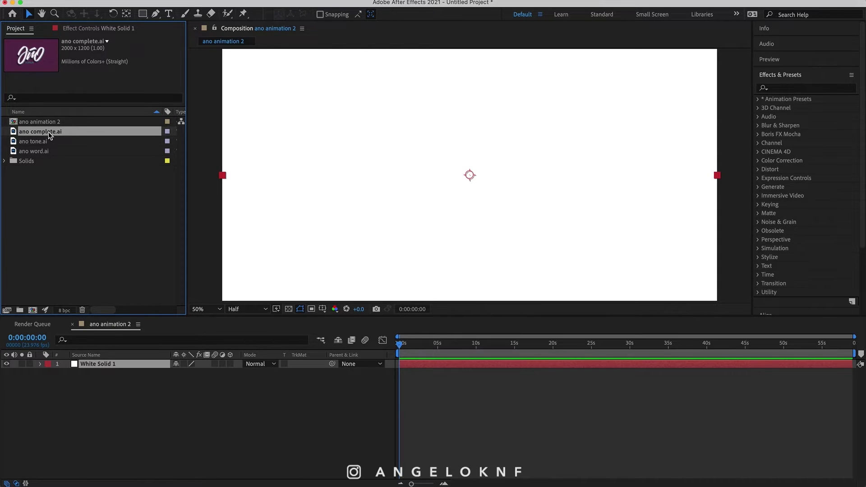
Place ano complete.ai above White Solid 1 and scrub its Transform Scale to 193%
{"action": "left_click_drag", "start_coordinate": [48, 132], "coordinate": [96, 365]}
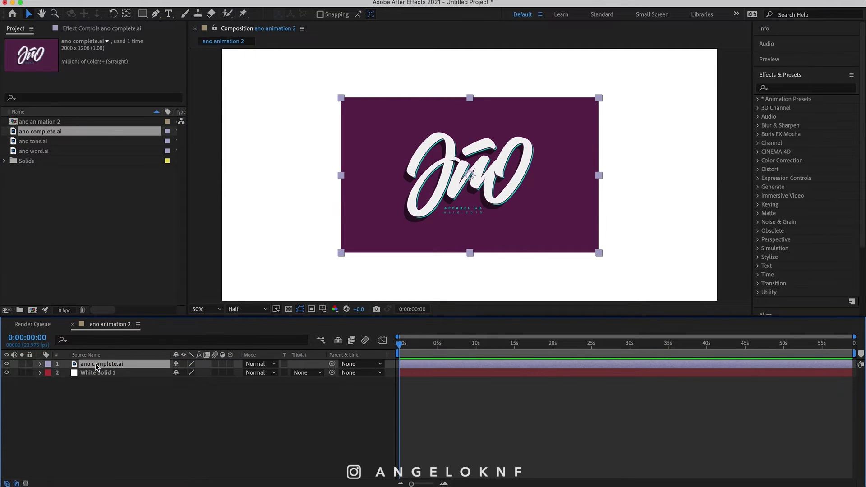
{"action": "left_click", "coordinate": [39, 364]}
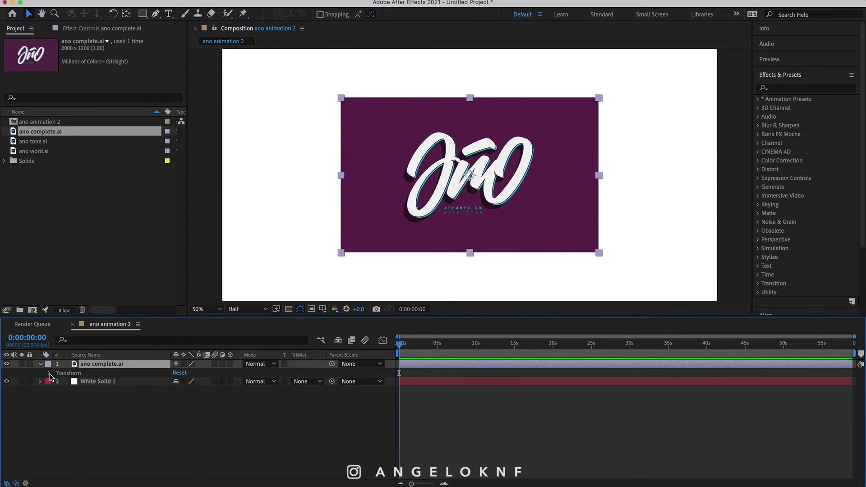
{"action": "left_click", "coordinate": [50, 373]}
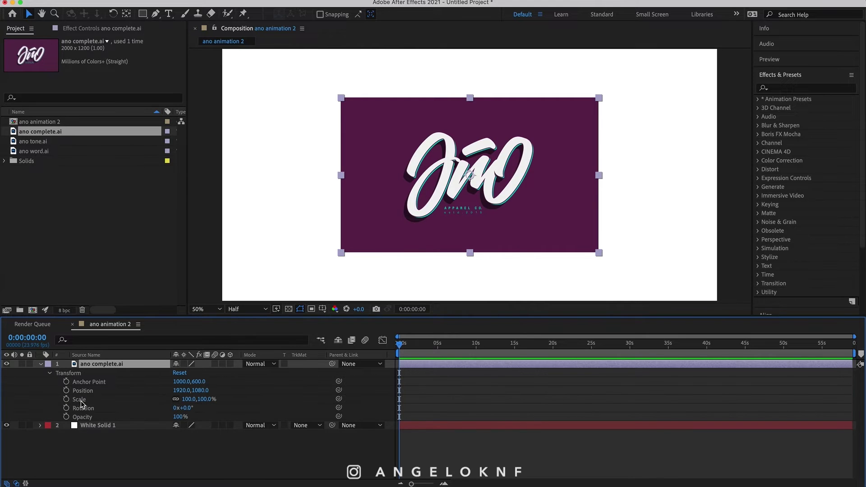
{"action": "left_click_drag", "start_coordinate": [189, 400], "coordinate": [241, 408]}
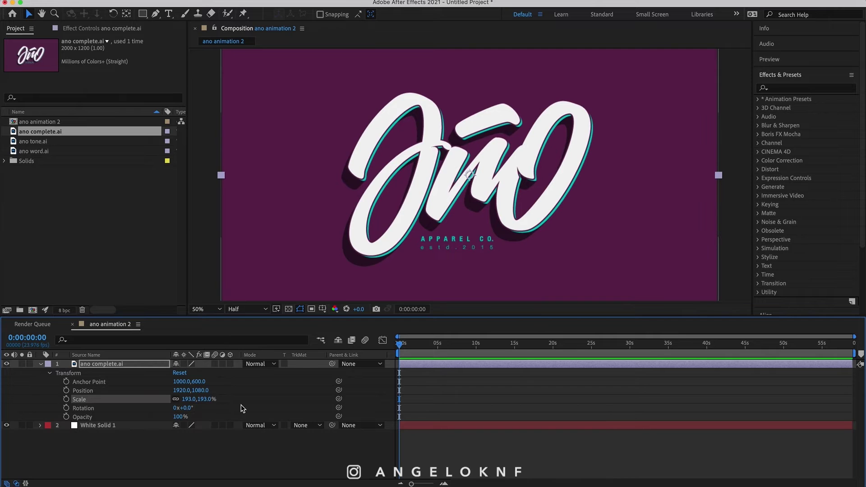
Add ano tone.ai and ano word.ai to the timeline at 193% scale and check alignment against ano complete.ai
{"action": "left_click", "coordinate": [34, 142]}
{"action": "left_click", "coordinate": [34, 151], "text": "shift"}
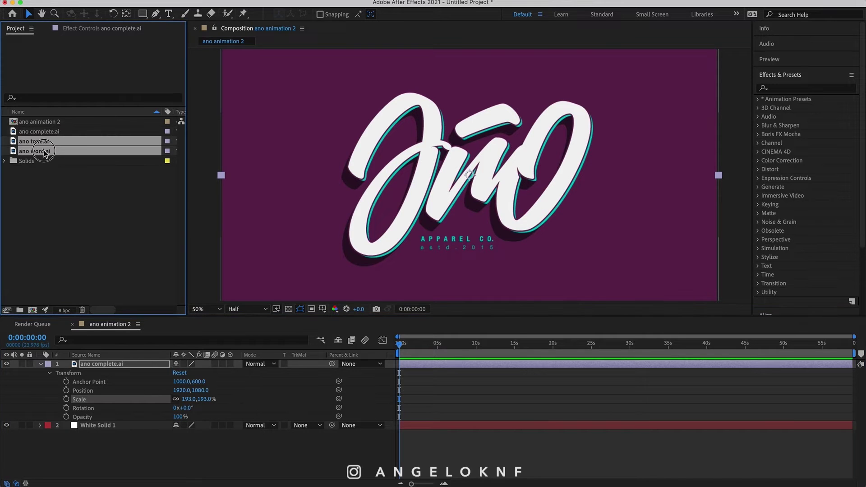
{"action": "left_click_drag", "start_coordinate": [41, 151], "coordinate": [115, 360]}
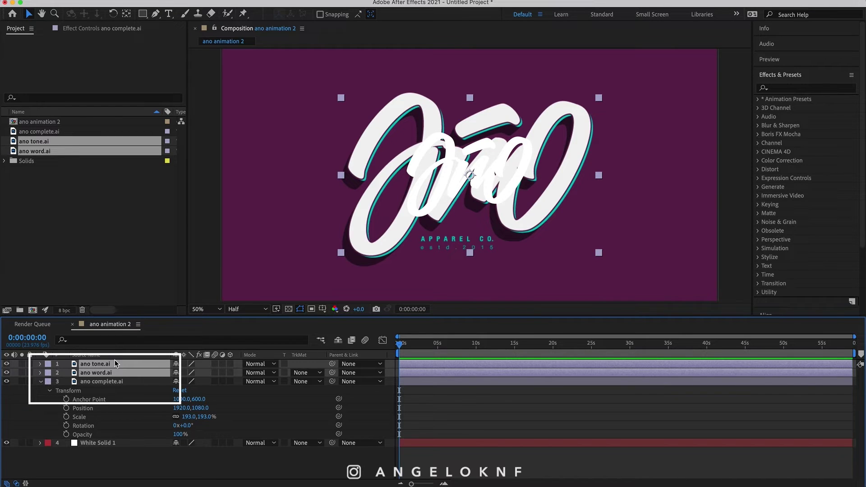
{"action": "key", "text": "s"}
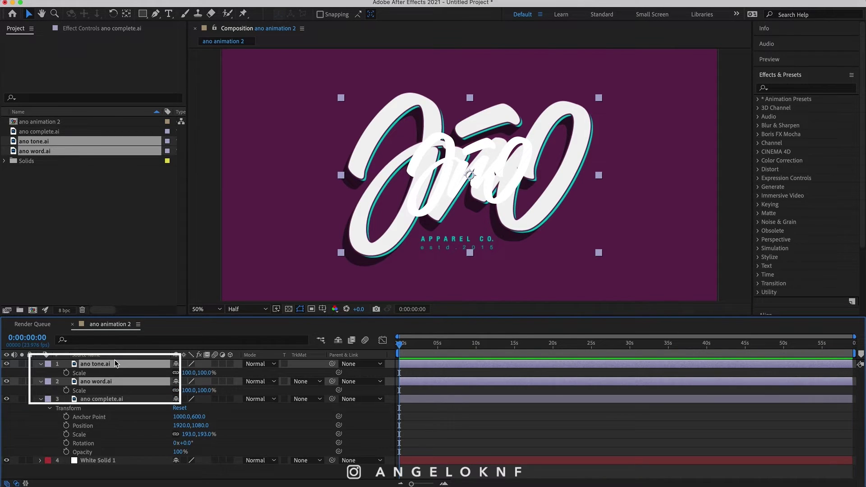
{"action": "left_click", "coordinate": [190, 373]}
{"action": "type", "text": "193"}
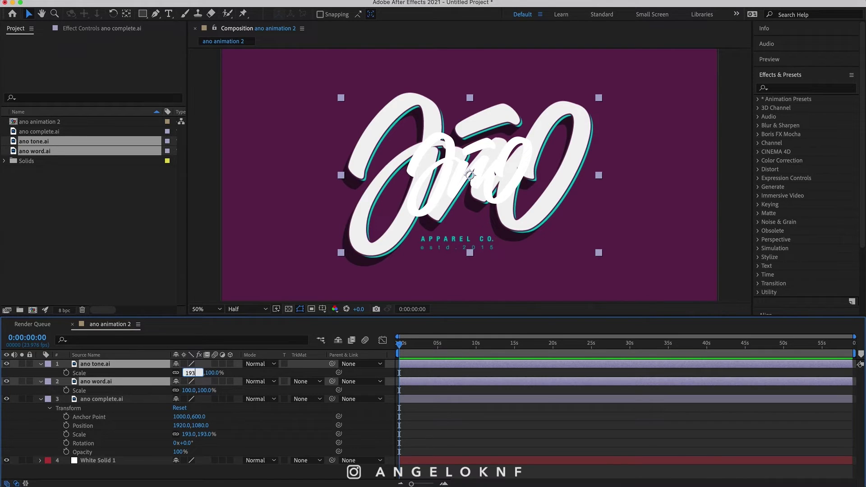
{"action": "key", "text": "Return"}
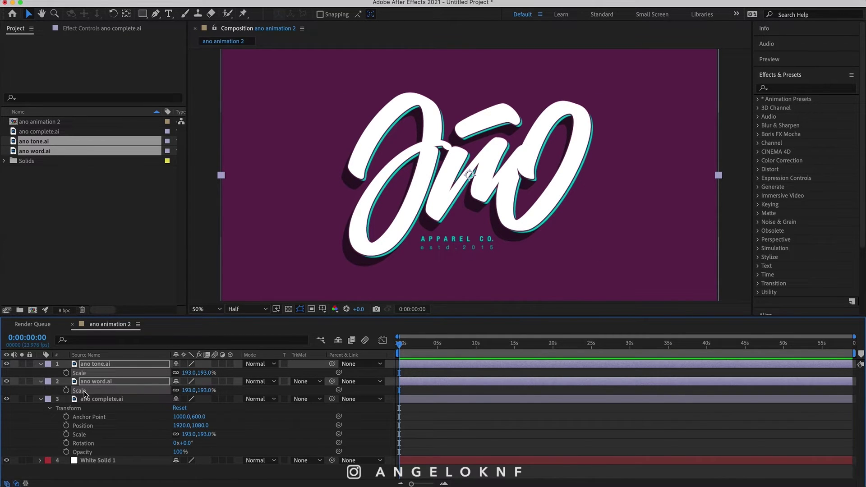
{"action": "left_click", "coordinate": [7, 399]}
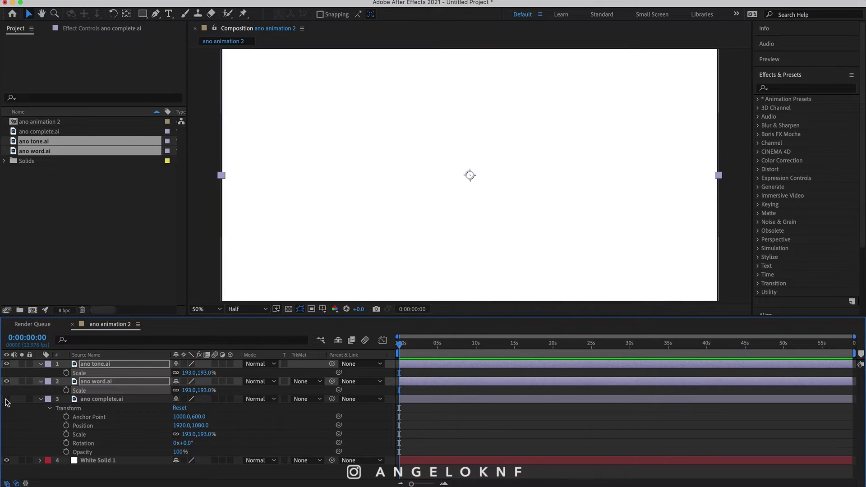
{"action": "left_click", "coordinate": [7, 399]}
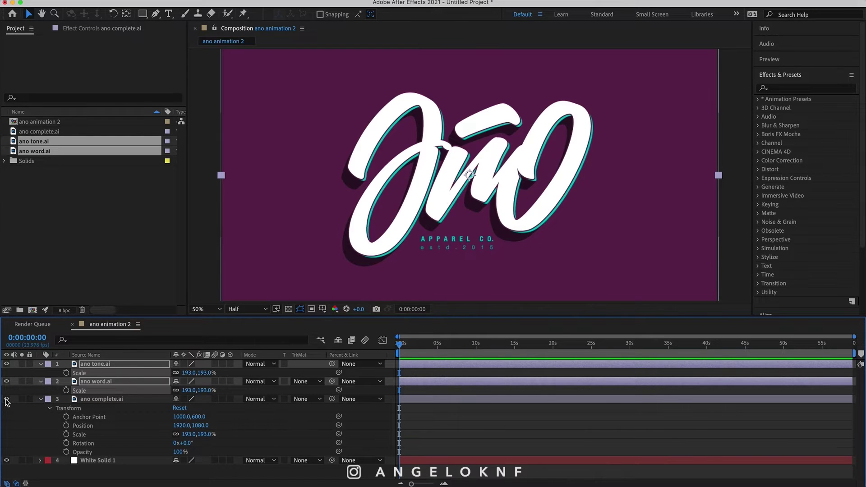
Apply Create Shapes from Vector Layer to the tone and word layers, producing two Outlines layers
{"action": "right_click", "coordinate": [109, 367]}
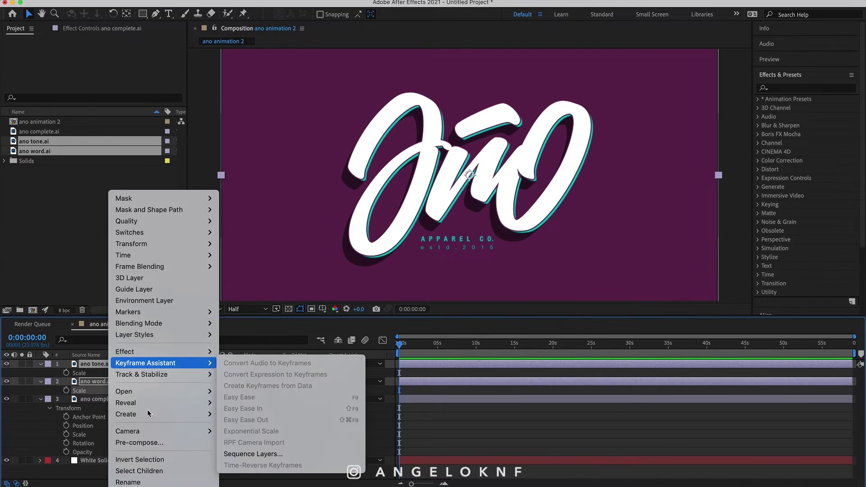
{"action": "mouse_move", "coordinate": [156, 415]}
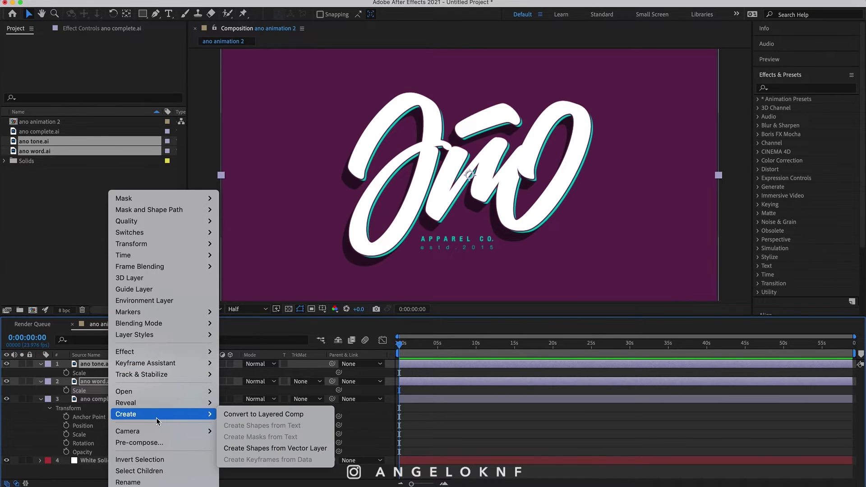
{"action": "left_click", "coordinate": [263, 449]}
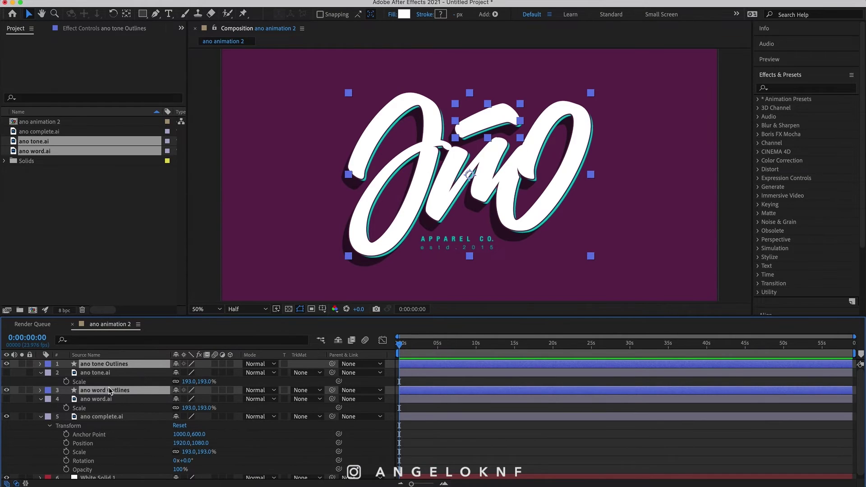
{"action": "left_click", "coordinate": [106, 374]}
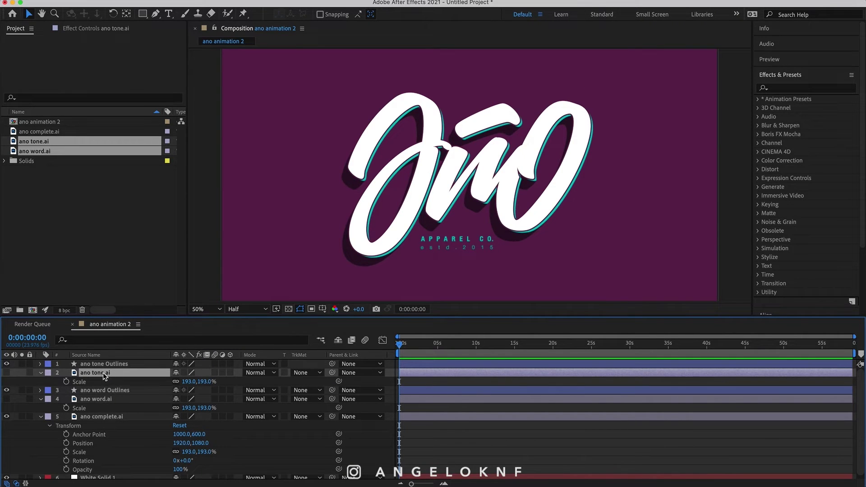
Delete the original tone and word .ai layers and fill both Outlines layers with the sampled background purple
{"action": "left_click", "coordinate": [103, 400], "text": "super"}
{"action": "key", "text": "Delete"}
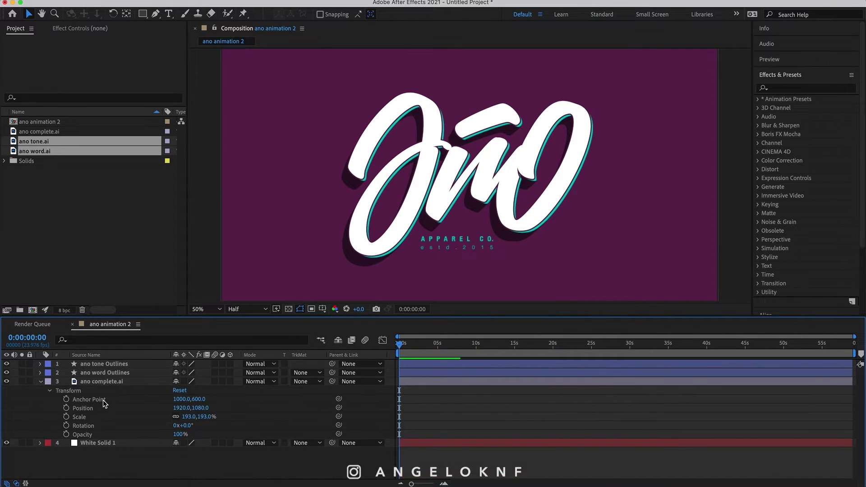
{"action": "left_click", "coordinate": [146, 372], "text": "super"}
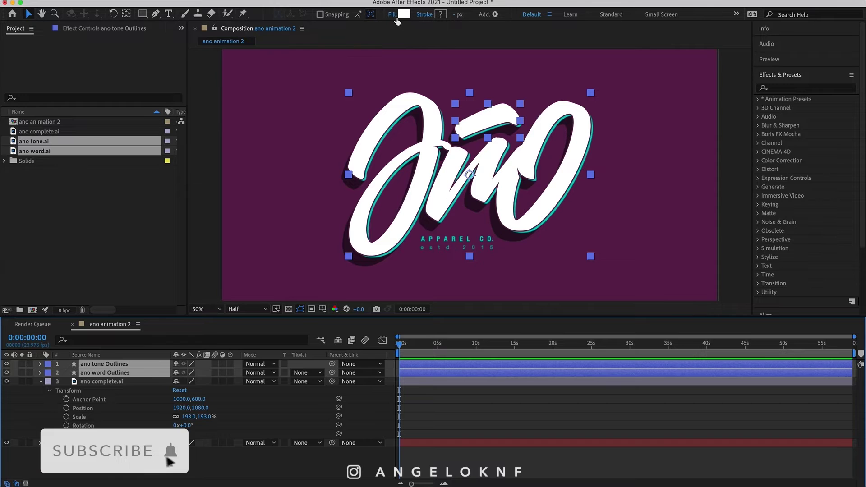
{"action": "left_click", "coordinate": [404, 14]}
{"action": "left_click", "coordinate": [266, 348]}
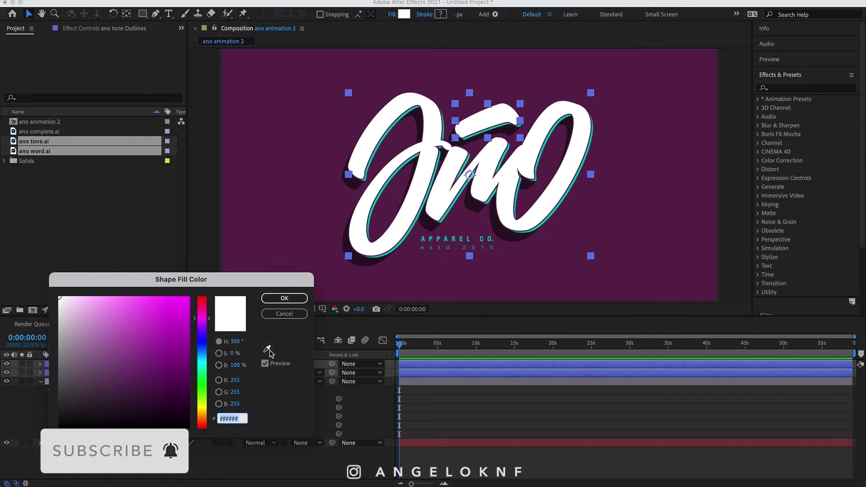
{"action": "left_click", "coordinate": [291, 250]}
{"action": "key", "text": "Return"}
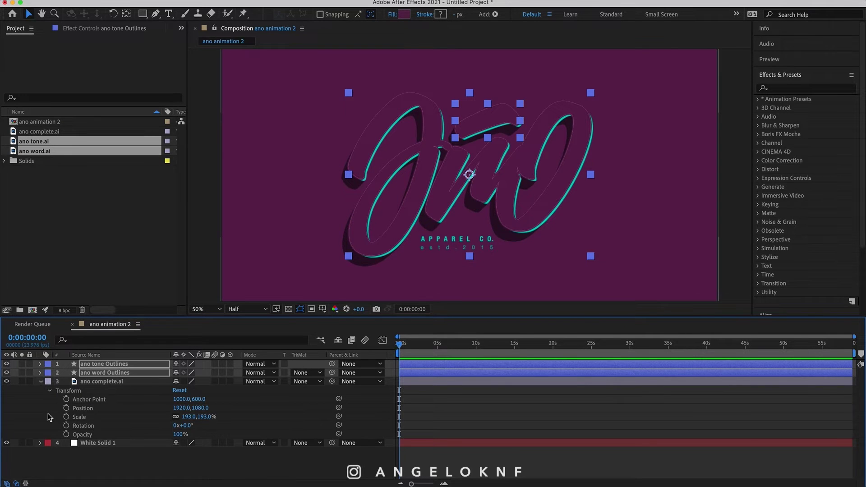
Hide ano complete.ai, set the viewer magnification to Fit, and select only ano word Outlines
{"action": "left_click", "coordinate": [6, 381]}
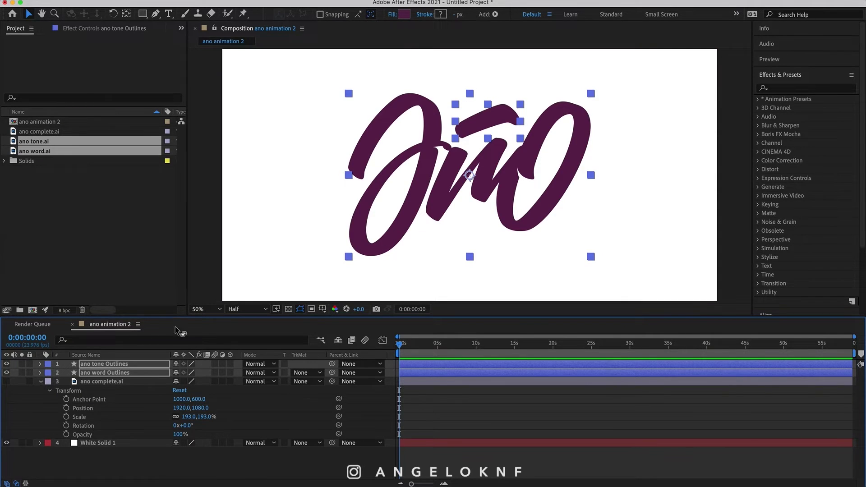
{"action": "left_click", "coordinate": [219, 310]}
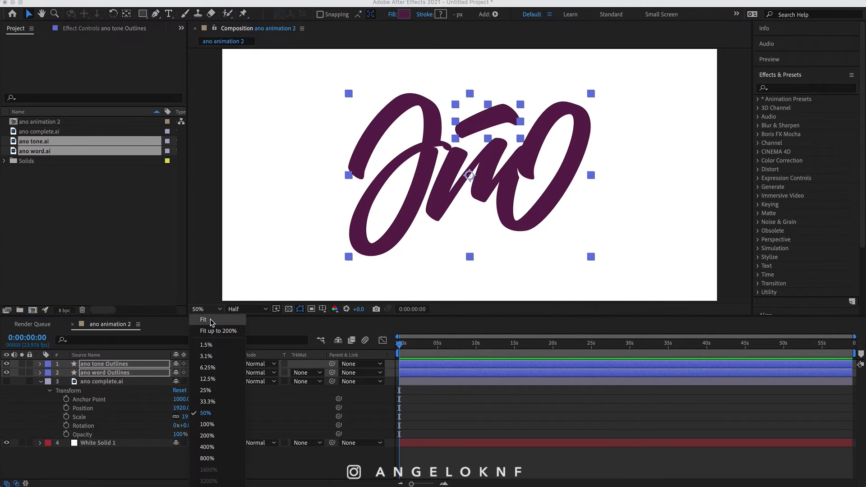
{"action": "left_click", "coordinate": [204, 320]}
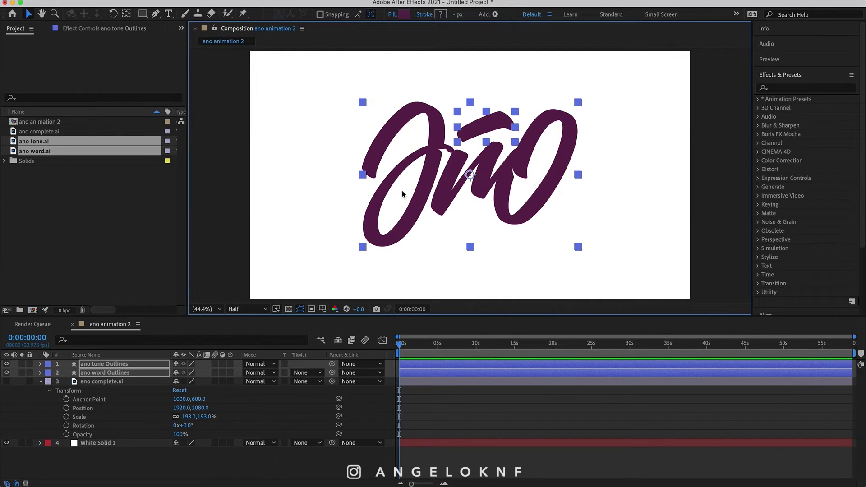
{"action": "left_click", "coordinate": [150, 395]}
{"action": "left_click", "coordinate": [122, 371]}
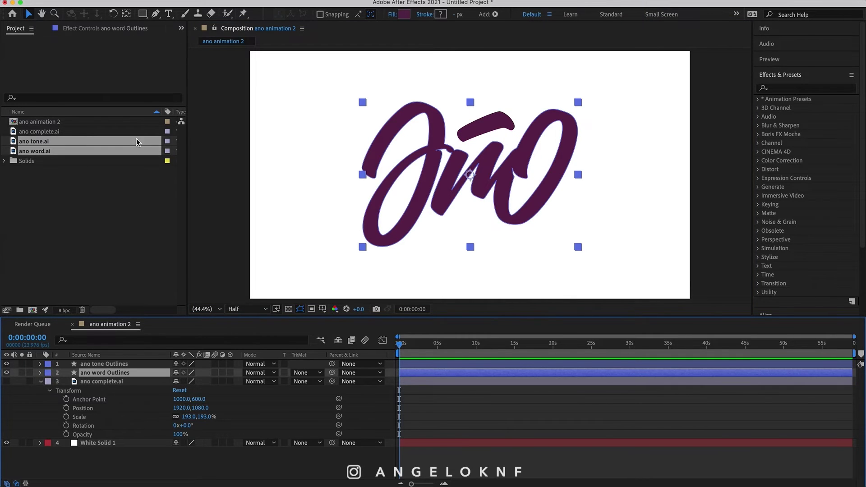
Set the Pen tool to create masks and trace the first letter's stroke with mask points
{"action": "left_click", "coordinate": [155, 13]}
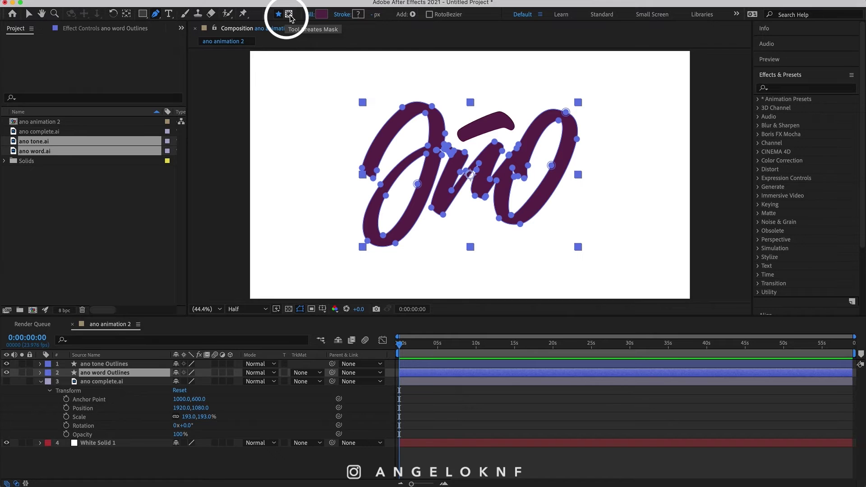
{"action": "left_click", "coordinate": [288, 14]}
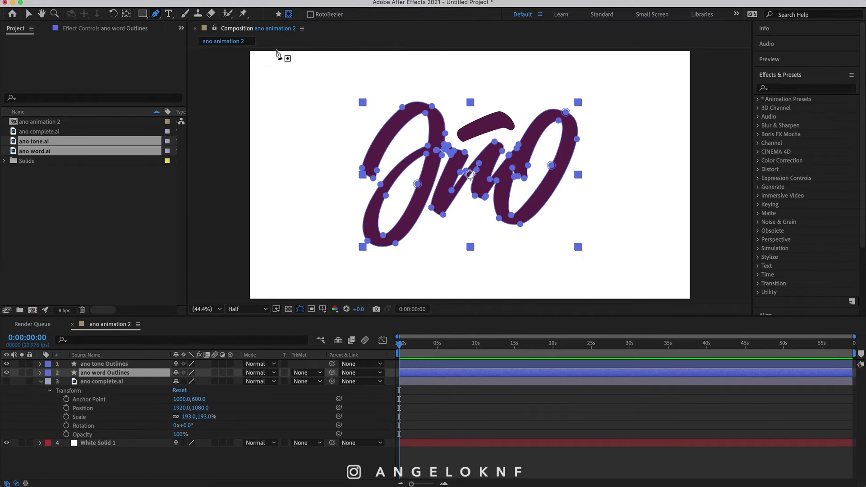
{"action": "left_click", "coordinate": [365, 189]}
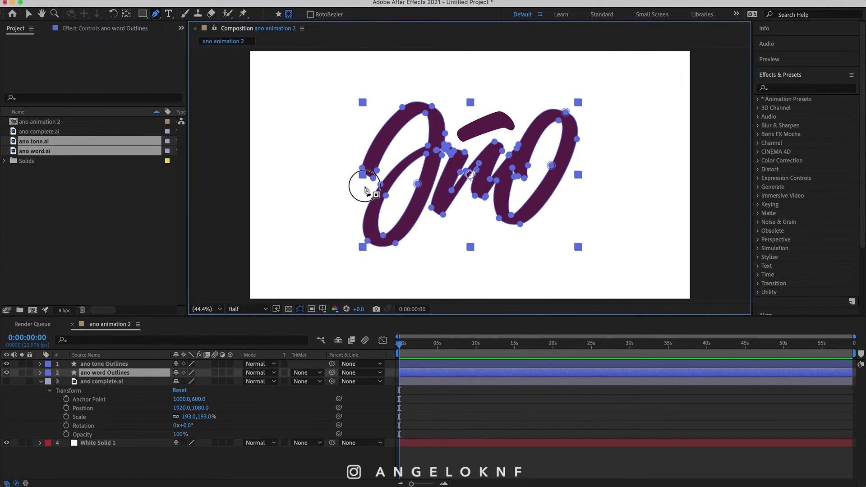
{"action": "left_click_drag", "start_coordinate": [366, 189], "coordinate": [369, 171]}
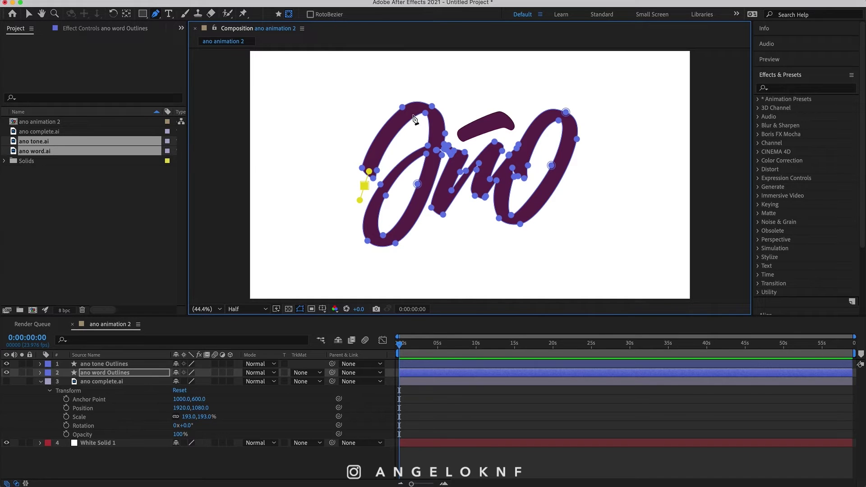
{"action": "left_click_drag", "start_coordinate": [420, 108], "coordinate": [448, 107]}
{"action": "left_click_drag", "start_coordinate": [429, 173], "coordinate": [427, 186]}
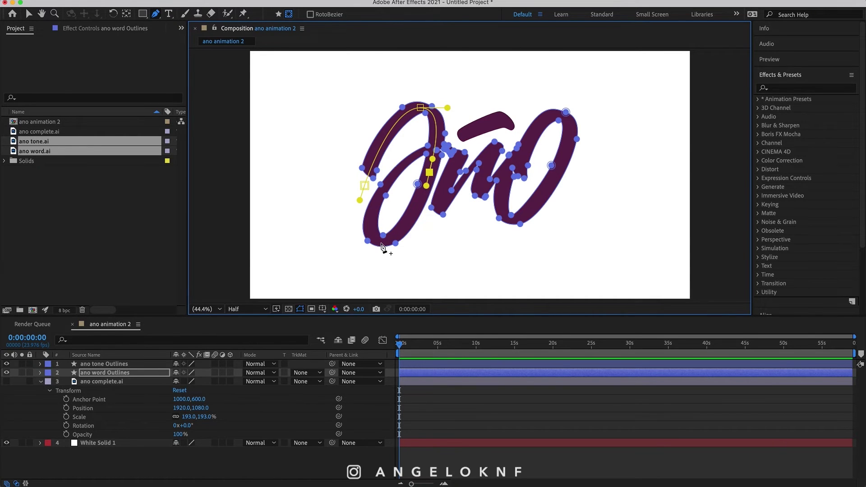
{"action": "left_click_drag", "start_coordinate": [382, 246], "coordinate": [385, 233]}
Continue the mask path along the middle stroke, across the n, and around the o
{"action": "scroll", "coordinate": [451, 143], "scroll_direction": "up", "scroll_amount": 4}
{"action": "left_click_drag", "start_coordinate": [430, 147], "coordinate": [505, 166]}
{"action": "scroll", "coordinate": [496, 180], "scroll_direction": "down", "scroll_amount": 3}
{"action": "left_click_drag", "start_coordinate": [420, 236], "coordinate": [425, 249]}
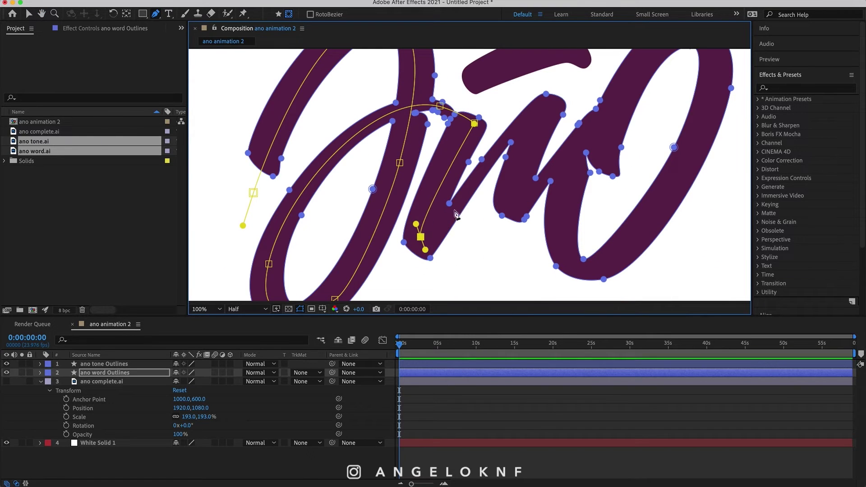
{"action": "left_click_drag", "start_coordinate": [547, 105], "coordinate": [574, 96]}
{"action": "left_click_drag", "start_coordinate": [516, 205], "coordinate": [540, 220]}
{"action": "left_click_drag", "start_coordinate": [562, 102], "coordinate": [604, 113]}
{"action": "left_click_drag", "start_coordinate": [580, 268], "coordinate": [622, 275]}
{"action": "scroll", "coordinate": [622, 275], "scroll_direction": "down", "scroll_amount": 2}
{"action": "left_click_drag", "start_coordinate": [533, 167], "coordinate": [523, 146]}
{"action": "left_click_drag", "start_coordinate": [486, 186], "coordinate": [474, 217]}
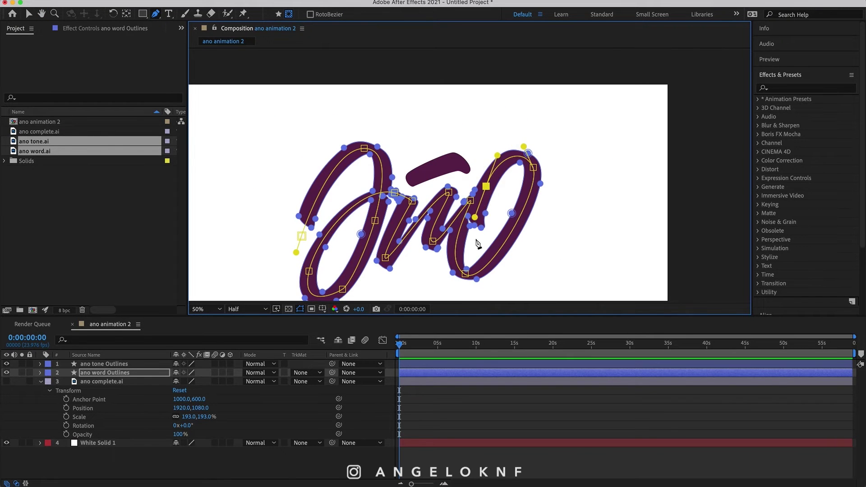
{"action": "scroll", "coordinate": [238, 238], "scroll_direction": "down", "scroll_amount": 3}
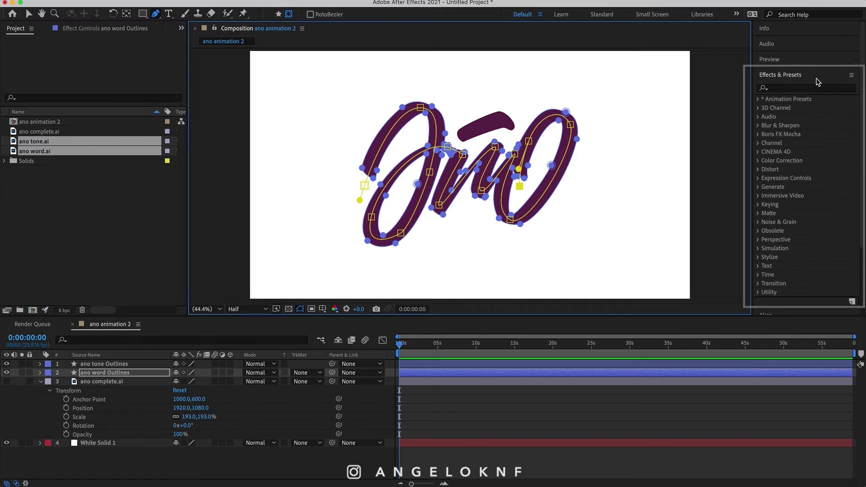
Apply the Stroke effect to ano word Outlines, stroking all masks with Reveal Original Image paint style
{"action": "left_click", "coordinate": [808, 88]}
{"action": "type", "text": "stroke"}
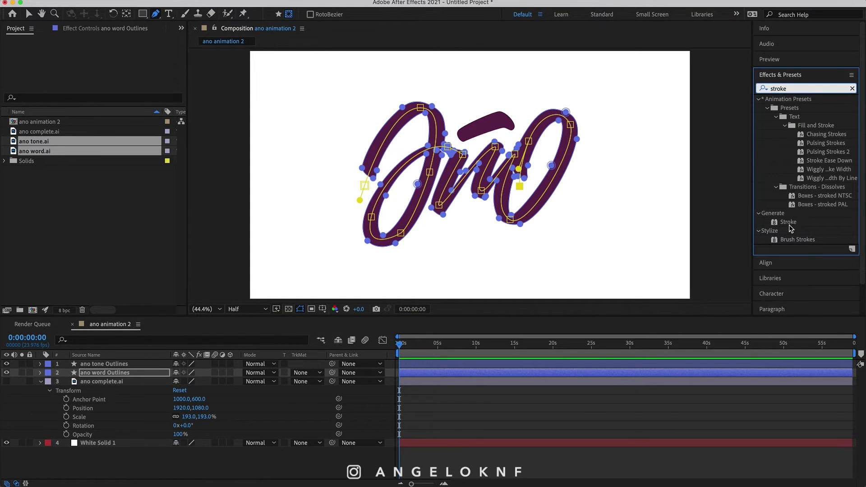
{"action": "mouse_move", "coordinate": [790, 224]}
{"action": "left_mouse_down"}
{"action": "mouse_move", "coordinate": [600, 319]}
{"action": "mouse_move", "coordinate": [151, 377]}
{"action": "left_mouse_up"}
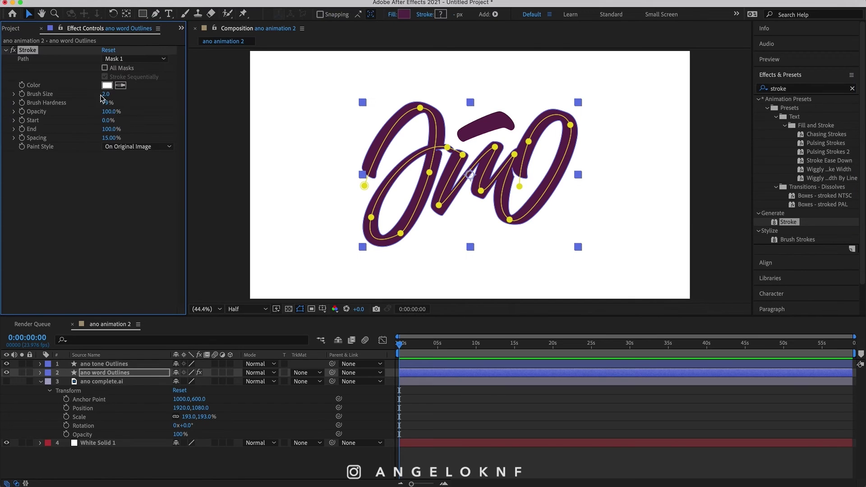
{"action": "left_click", "coordinate": [104, 68]}
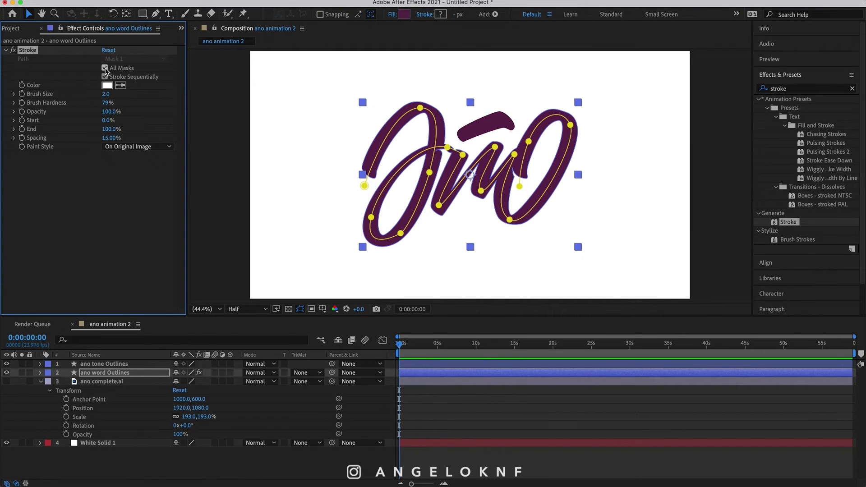
{"action": "left_click", "coordinate": [159, 148]}
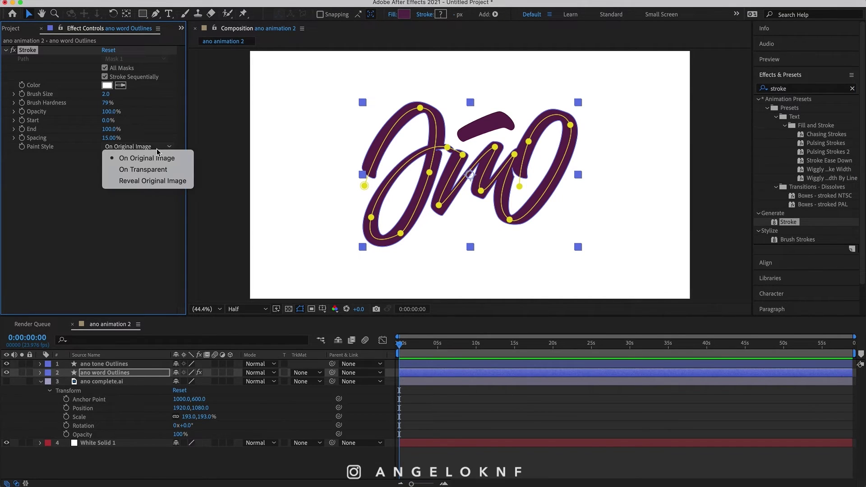
{"action": "left_click", "coordinate": [149, 182]}
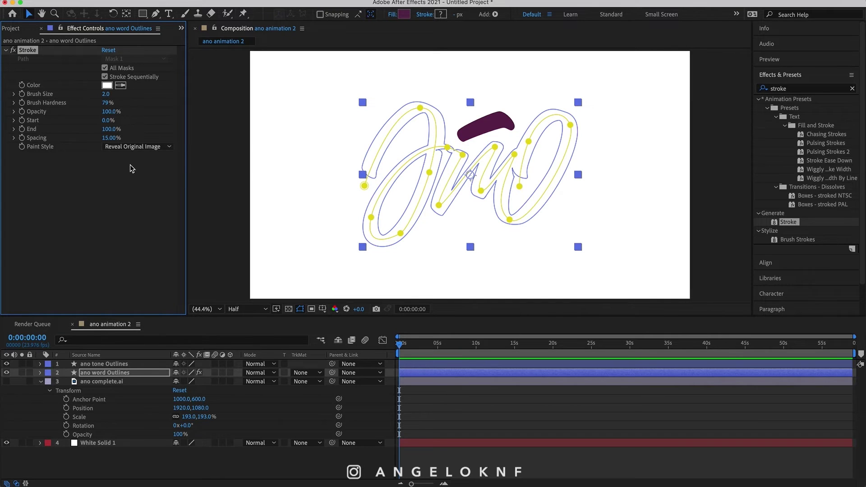
Set the Stroke spacing to 0%, hardness to 100%, and brush size to 78.3
{"action": "left_click_drag", "start_coordinate": [104, 138], "coordinate": [63, 137]}
{"action": "left_click", "coordinate": [106, 103]}
{"action": "left_click_drag", "start_coordinate": [107, 103], "coordinate": [246, 105]}
{"action": "left_click", "coordinate": [107, 94]}
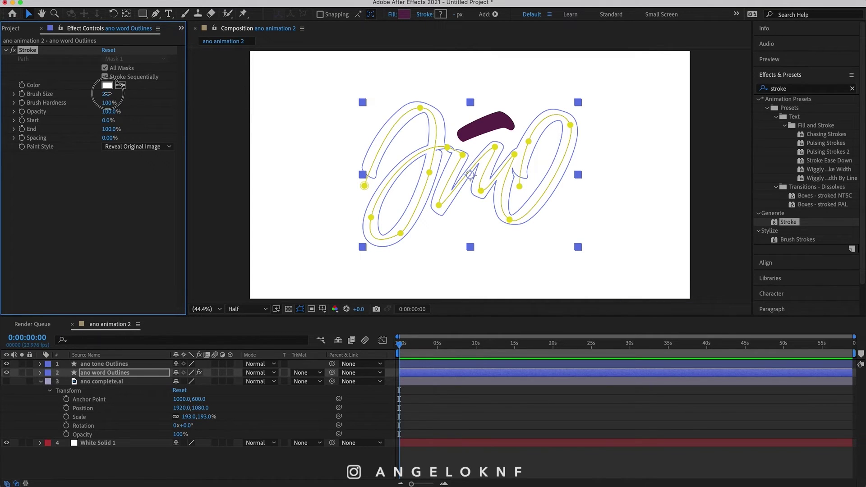
{"action": "left_click_drag", "start_coordinate": [107, 94], "coordinate": [330, 95]}
{"action": "mouse_move", "coordinate": [107, 94]}
{"action": "left_mouse_down"}
{"action": "mouse_move", "coordinate": [280, 93]}
{"action": "mouse_move", "coordinate": [271, 113]}
{"action": "left_mouse_up"}
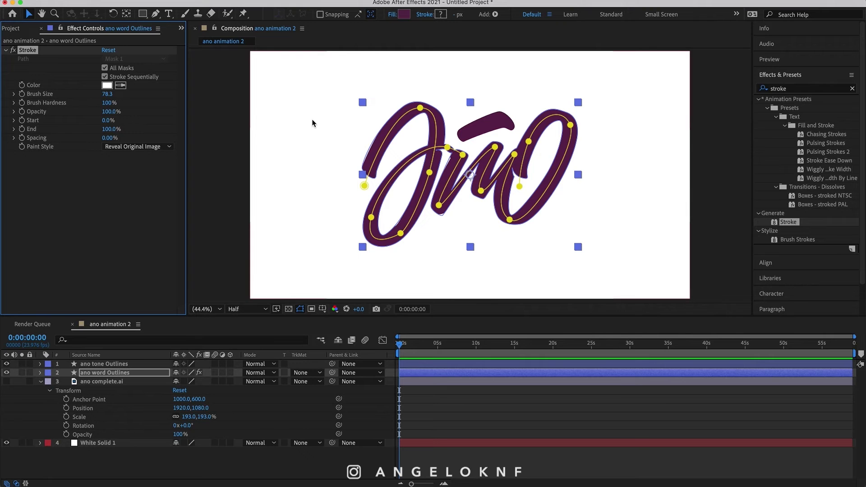
{"action": "scroll", "coordinate": [425, 214], "scroll_direction": "up", "scroll_amount": 1}
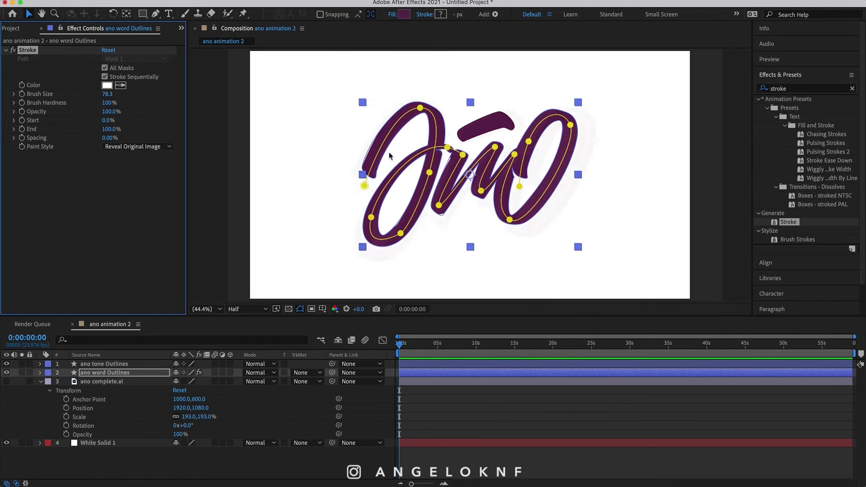
{"action": "left_click", "coordinate": [425, 214]}
{"action": "left_click", "coordinate": [391, 343]}
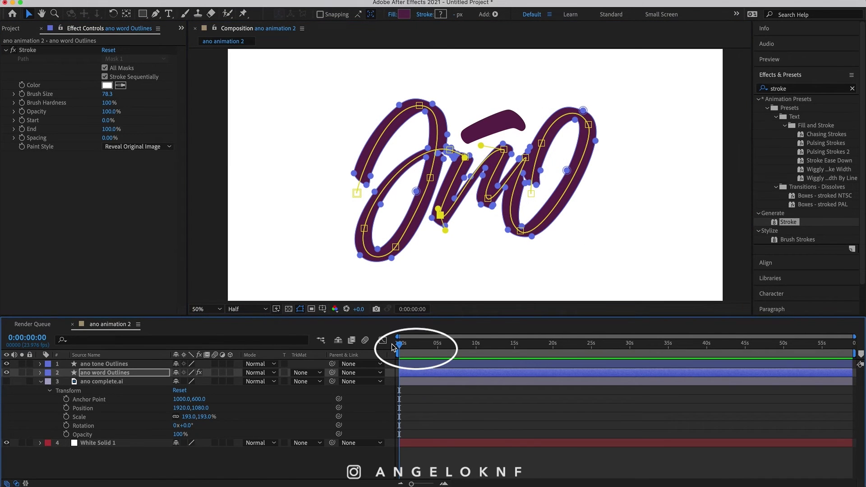
Keyframe Stroke End at 100% at 0:00:02:07 and 0% at 0:00:00:00
{"action": "left_click_drag", "start_coordinate": [398, 345], "coordinate": [417, 347]}
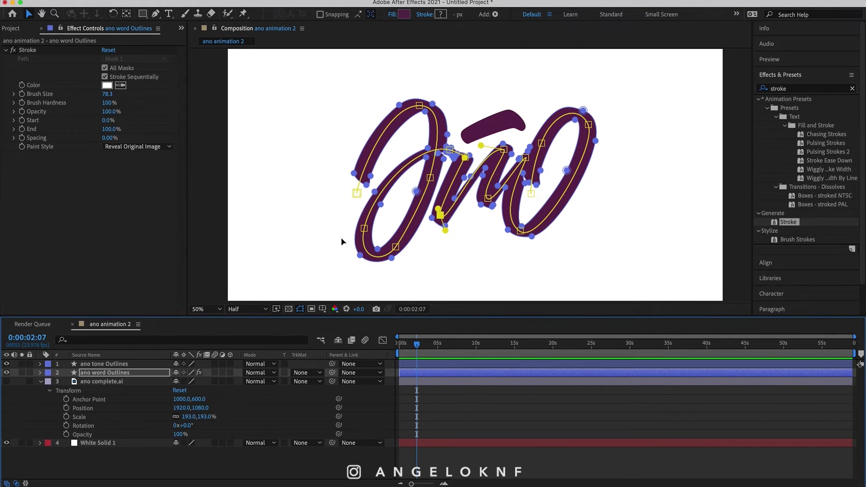
{"action": "left_click", "coordinate": [22, 130]}
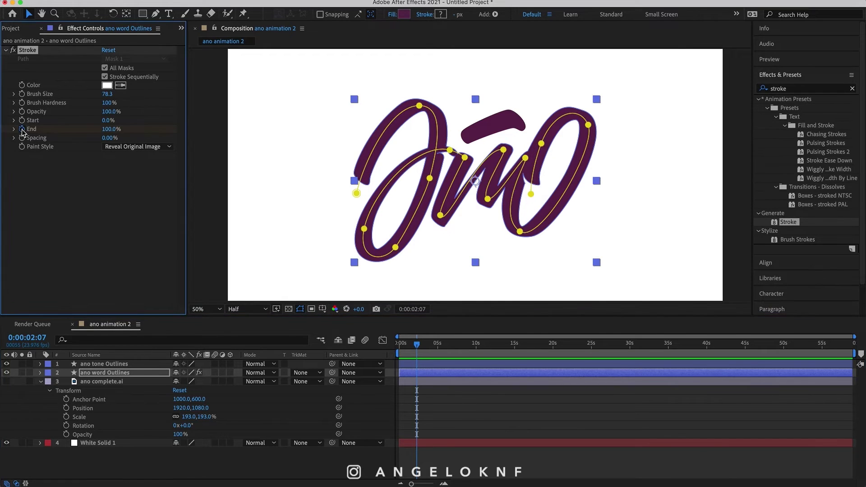
{"action": "left_click", "coordinate": [417, 345]}
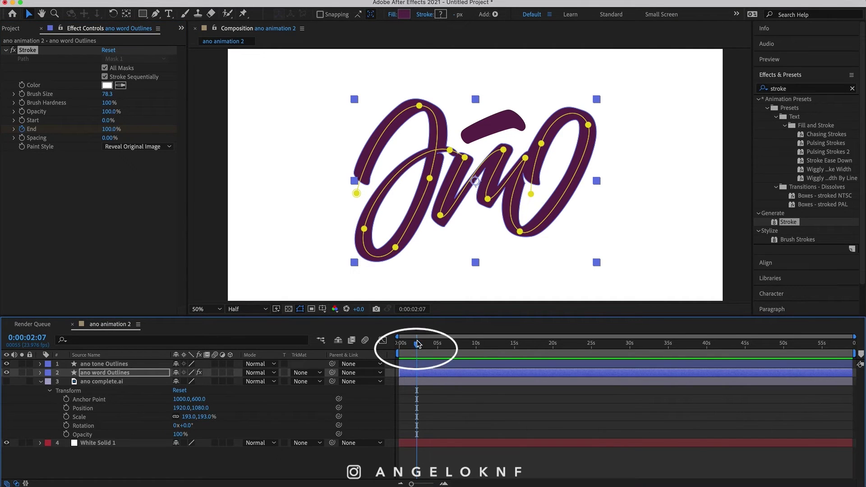
{"action": "left_click_drag", "start_coordinate": [417, 345], "coordinate": [399, 345]}
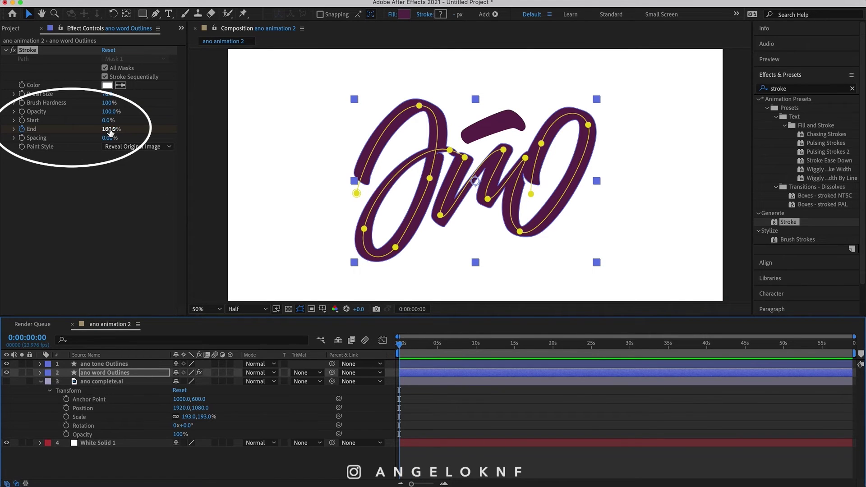
{"action": "left_click_drag", "start_coordinate": [110, 130], "coordinate": [50, 130]}
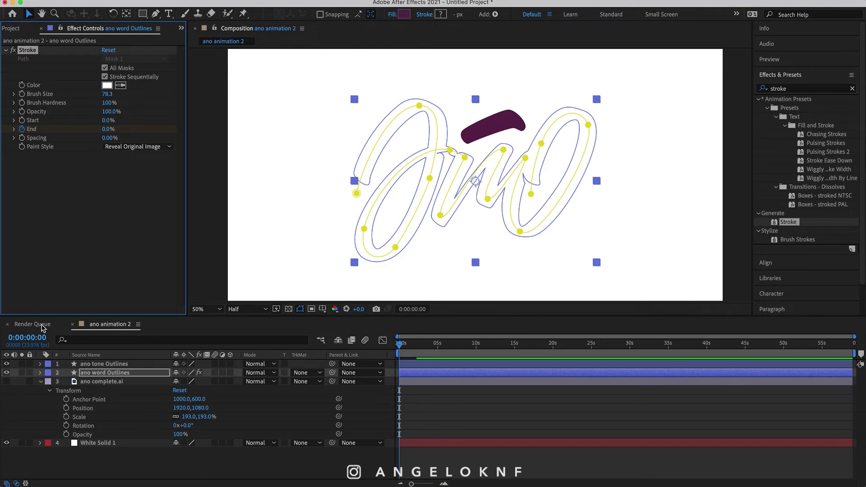
Expand ano word Outlines' Stroke effect in the timeline to show its End keyframes
{"action": "left_click", "coordinate": [40, 373]}
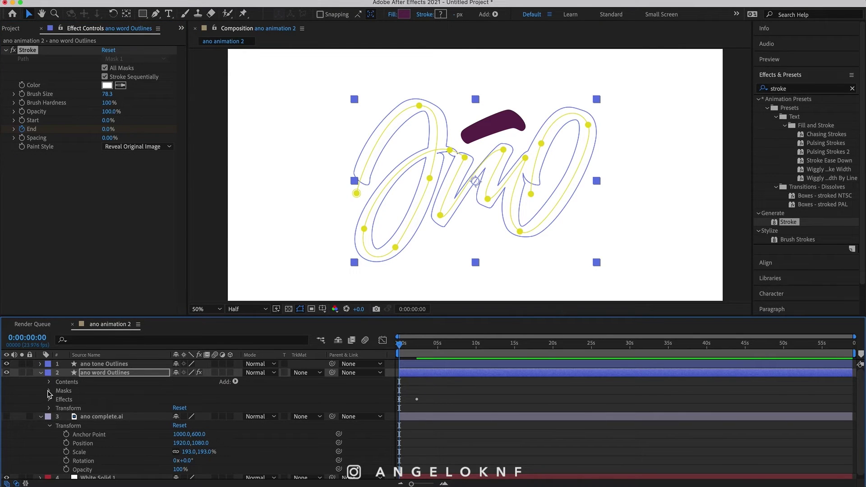
{"action": "left_click", "coordinate": [50, 400]}
{"action": "left_click", "coordinate": [57, 408]}
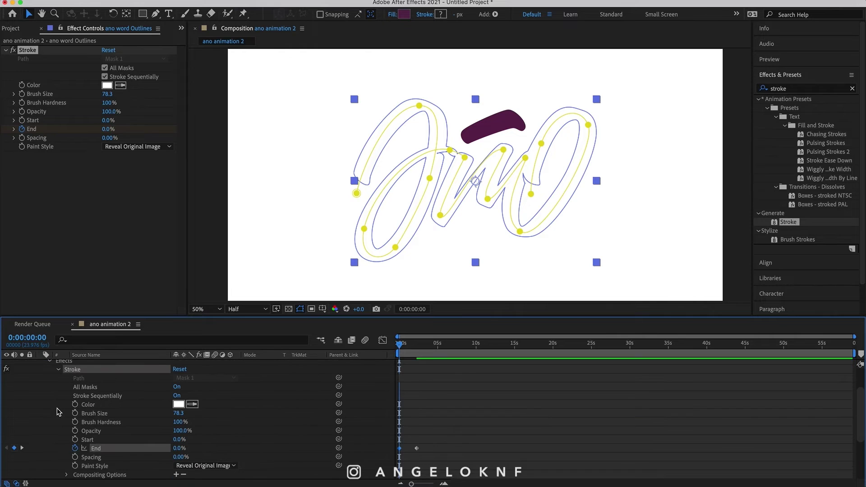
{"action": "scroll", "coordinate": [214, 433], "scroll_direction": "down", "scroll_amount": 3}
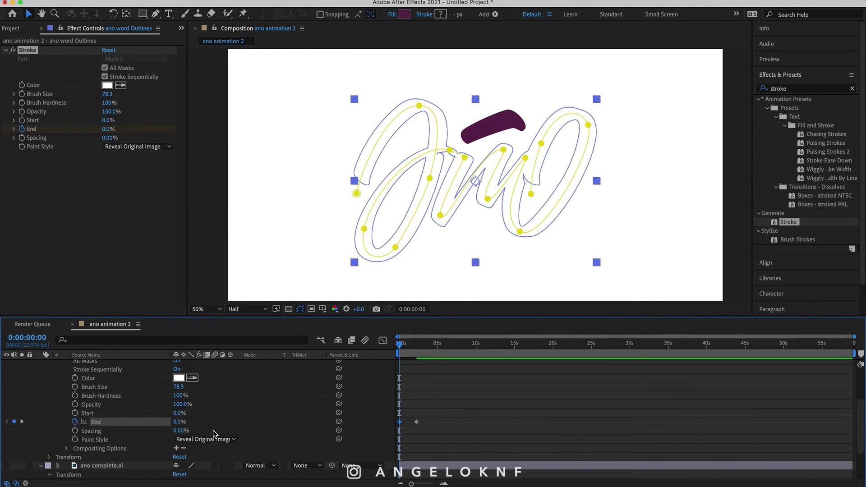
{"action": "left_click_drag", "start_coordinate": [429, 418], "coordinate": [386, 437]}
{"action": "scroll", "coordinate": [418, 417], "scroll_direction": "down", "scroll_amount": 1}
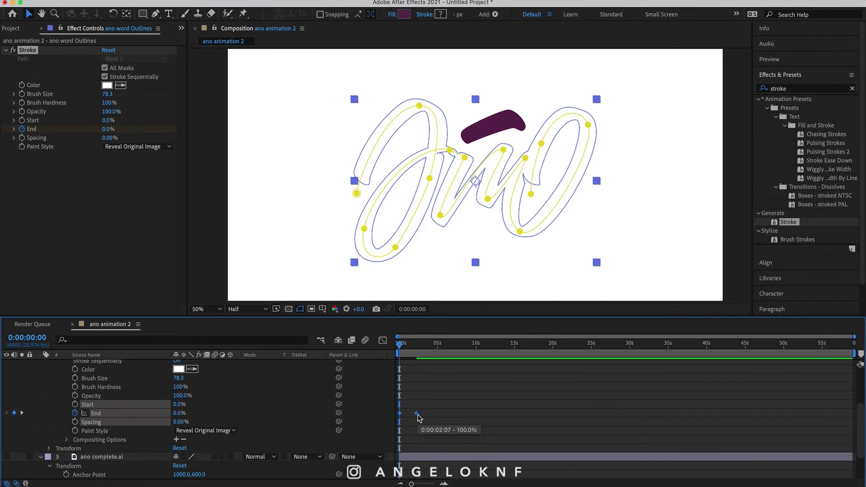
Apply Easy Ease to the Stroke End keyframes and widen both influence handles in the speed graph
{"action": "right_click", "coordinate": [417, 414]}
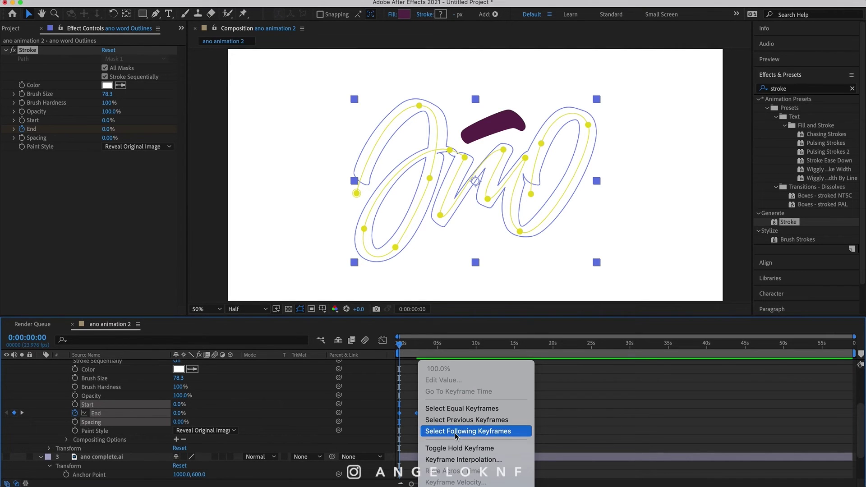
{"action": "mouse_move", "coordinate": [455, 486]}
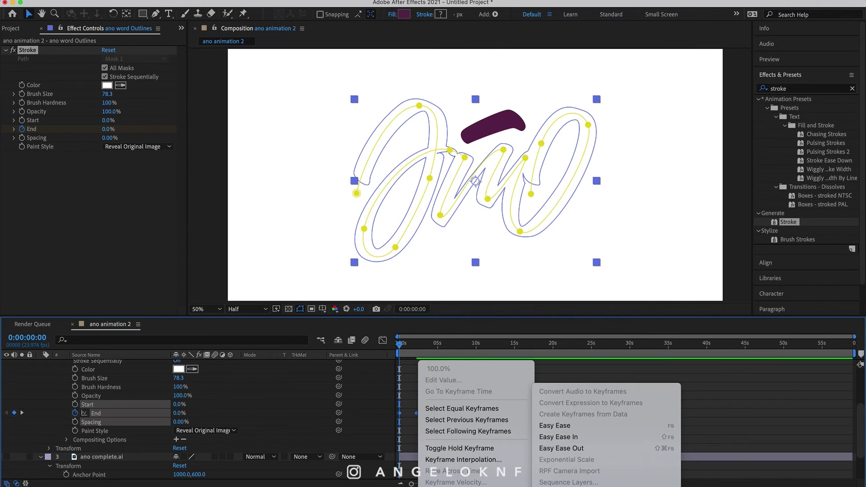
{"action": "left_click", "coordinate": [576, 430]}
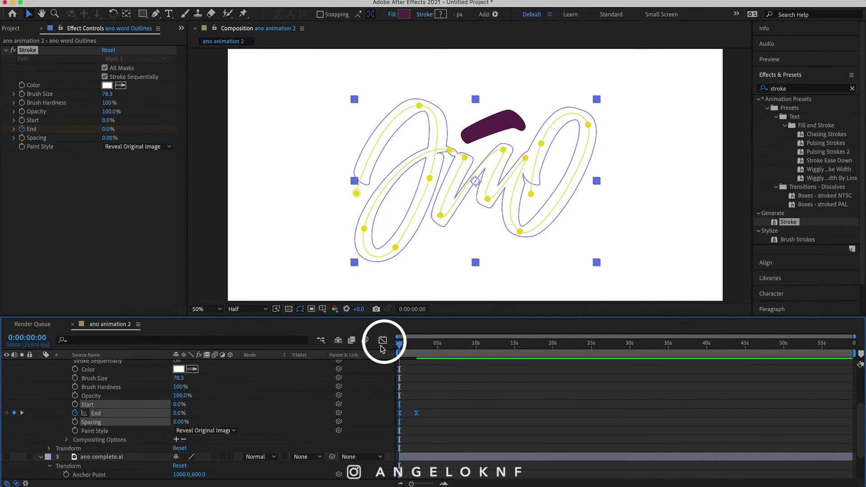
{"action": "left_click", "coordinate": [383, 342]}
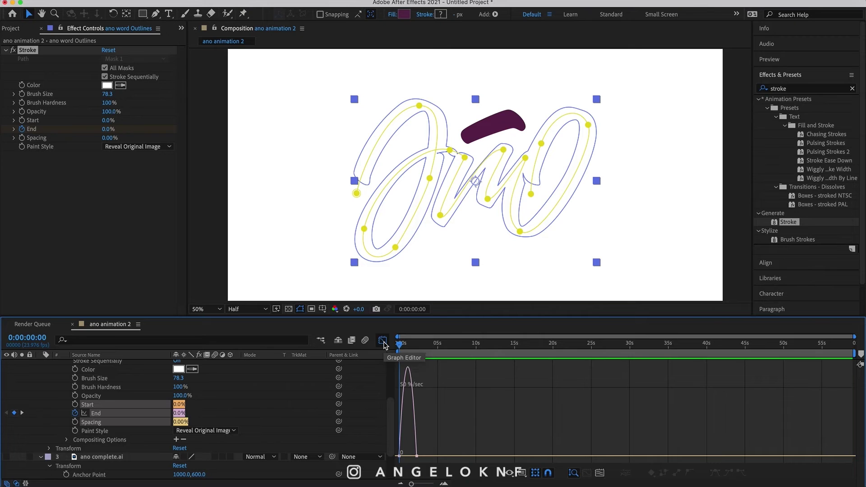
{"action": "key", "text": "equal"}
{"action": "key", "text": "equal"}
{"action": "key", "text": "equal"}
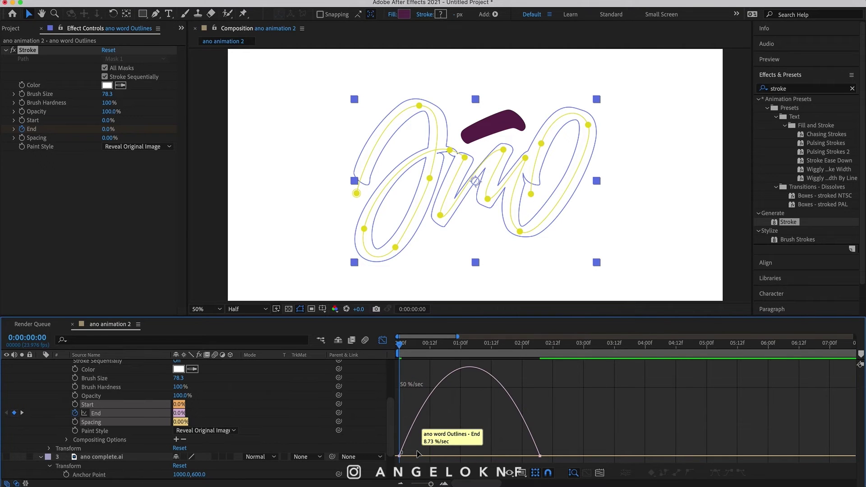
{"action": "left_click", "coordinate": [422, 456]}
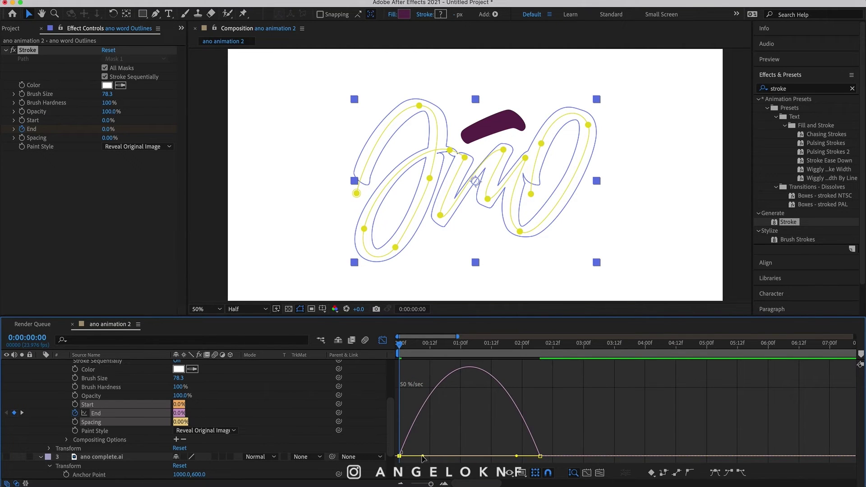
{"action": "left_click_drag", "start_coordinate": [423, 457], "coordinate": [446, 457]}
{"action": "left_click_drag", "start_coordinate": [540, 456], "coordinate": [502, 456]}
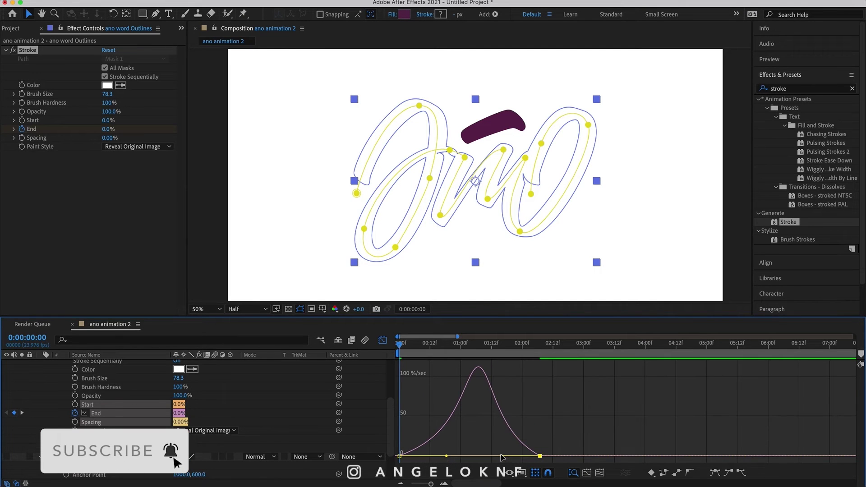
Add a middle End keyframe at 0:00:01:05 (44.8%) and lower its speed so the stroke slows mid-word
{"action": "key", "text": "space"}
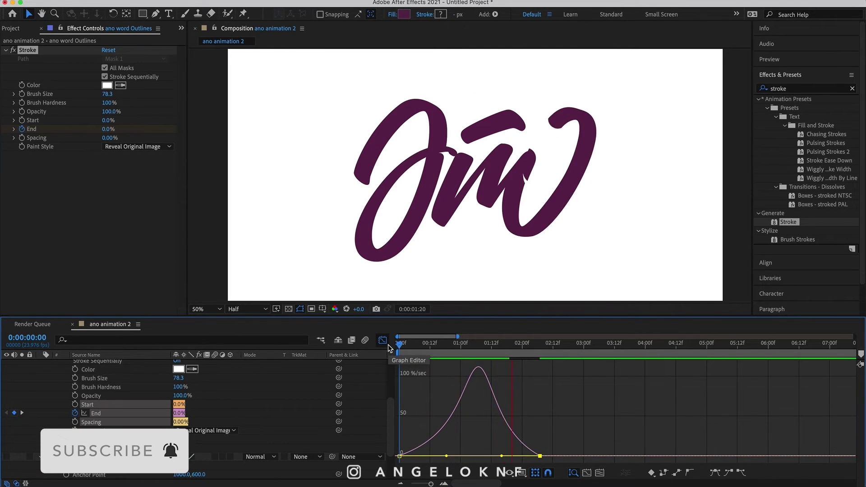
{"action": "key", "text": "space"}
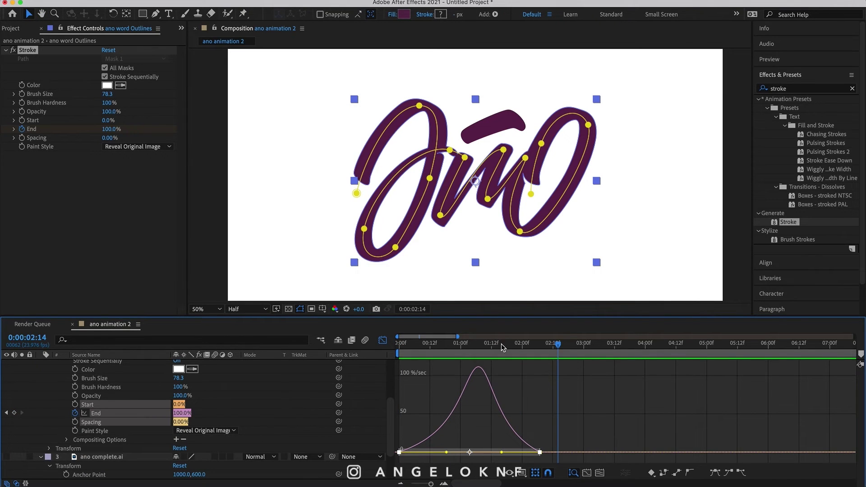
{"action": "key", "text": "Page_Up"}
{"action": "key", "text": "Page_Up"}
{"action": "key", "text": "Page_Up"}
{"action": "key", "text": "Page_Up"}
{"action": "key", "text": "Page_Up"}
{"action": "key", "text": "Page_Up"}
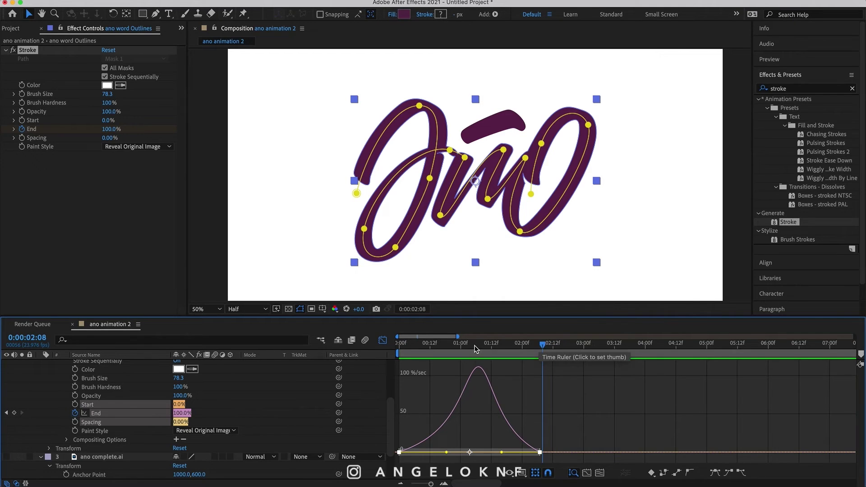
{"action": "left_click_drag", "start_coordinate": [474, 348], "coordinate": [474, 348]}
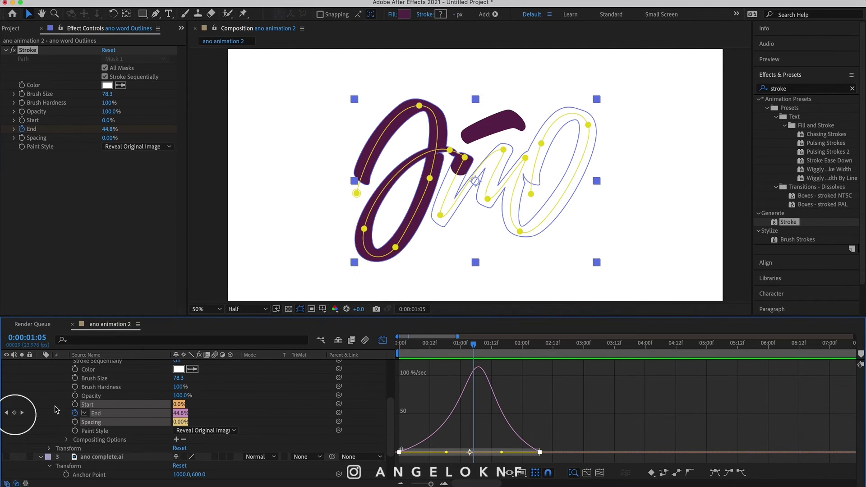
{"action": "left_click", "coordinate": [16, 413]}
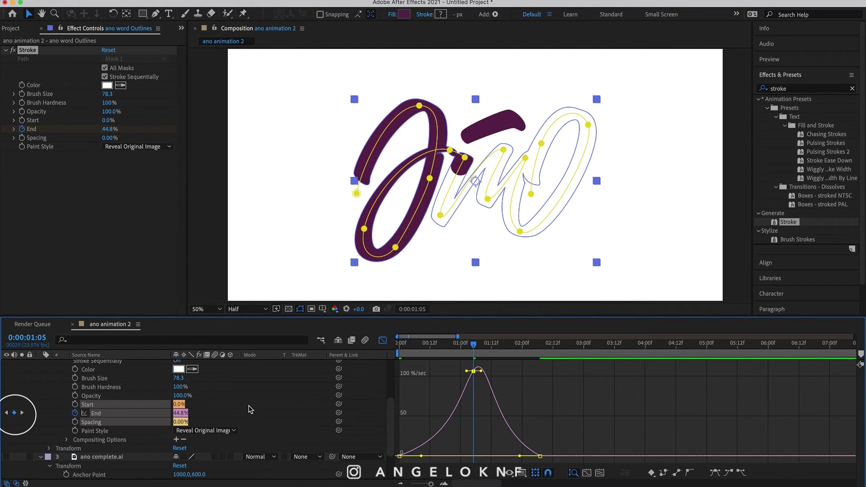
{"action": "left_click_drag", "start_coordinate": [474, 371], "coordinate": [456, 446]}
{"action": "key", "text": "space"}
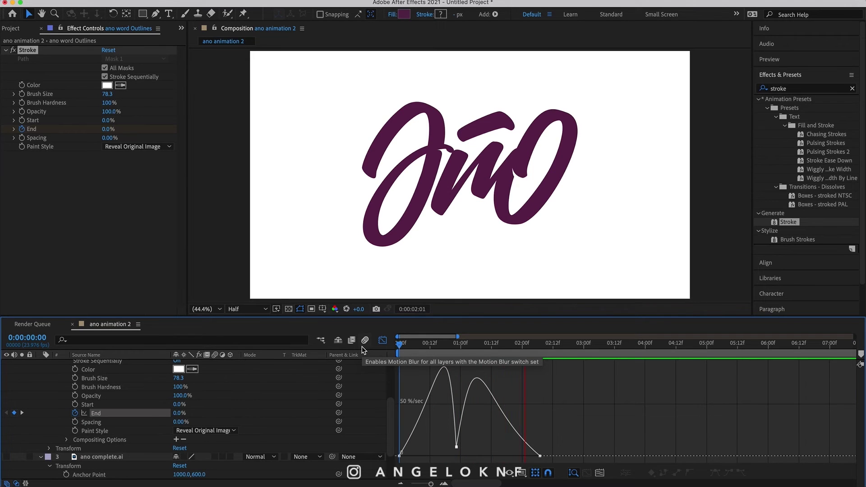
Duplicate the ano word Outlines layer three times, making four copies
{"action": "key", "text": "space"}
{"action": "left_click", "coordinate": [382, 340]}
{"action": "left_click", "coordinate": [148, 408]}
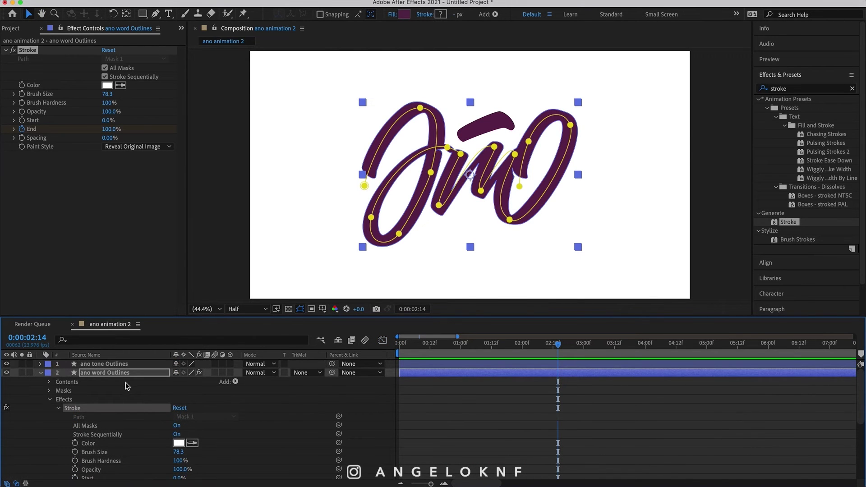
{"action": "left_click", "coordinate": [112, 374]}
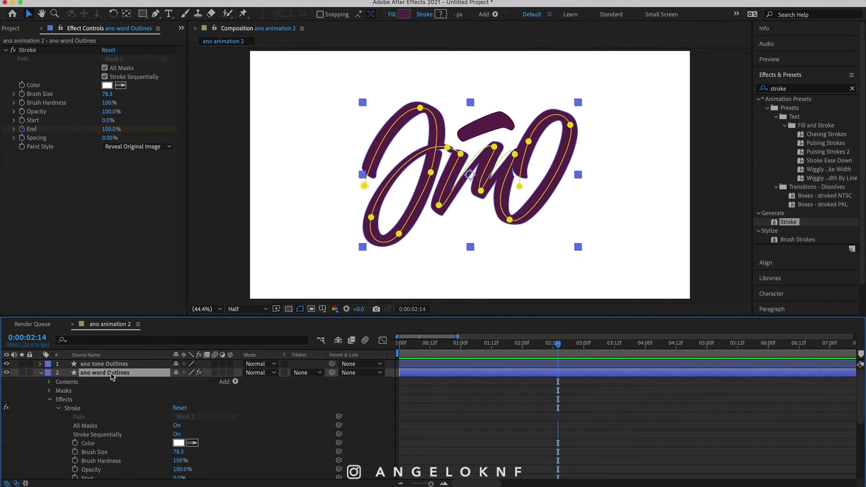
{"action": "key", "text": "super+d"}
{"action": "key", "text": "super+d"}
{"action": "key", "text": "super+d"}
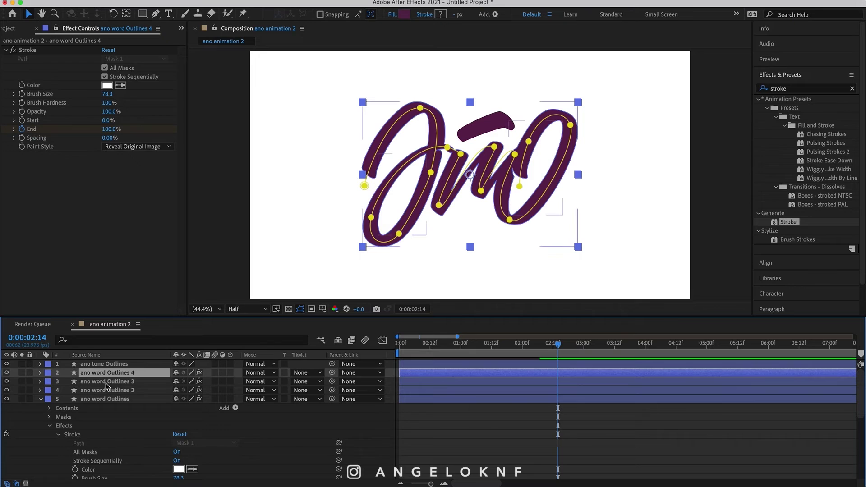
Fill Outlines 3 lighter purple, Outlines 2 cyan 04BFBF, and Outlines light grey
{"action": "left_click", "coordinate": [106, 383]}
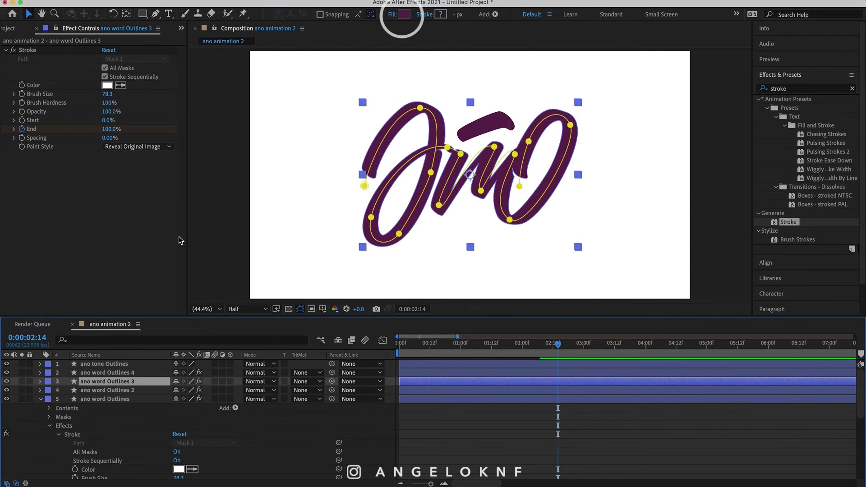
{"action": "left_click", "coordinate": [403, 14]}
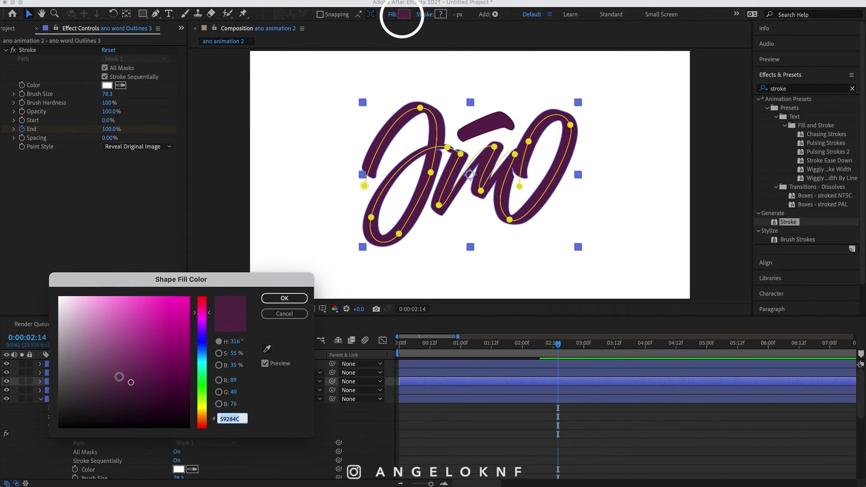
{"action": "left_click_drag", "start_coordinate": [131, 382], "coordinate": [118, 370]}
{"action": "key", "text": "Return"}
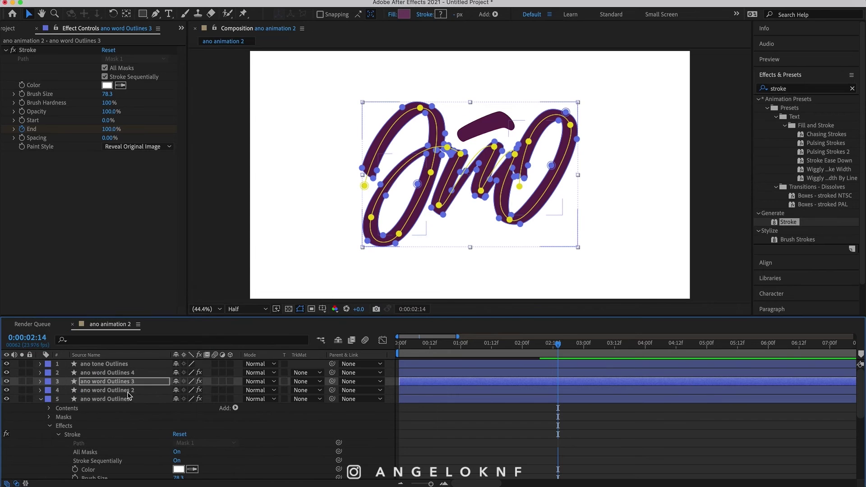
{"action": "left_click", "coordinate": [128, 391]}
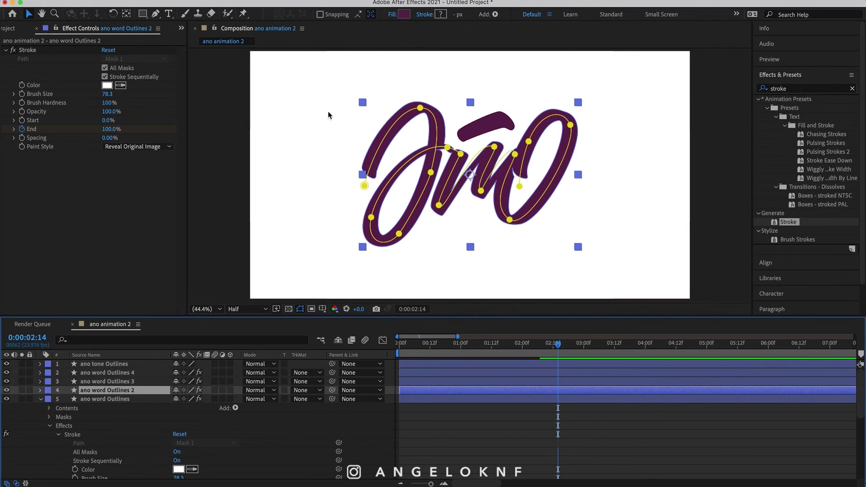
{"action": "left_click", "coordinate": [402, 14]}
{"action": "type", "text": "04BFB"}
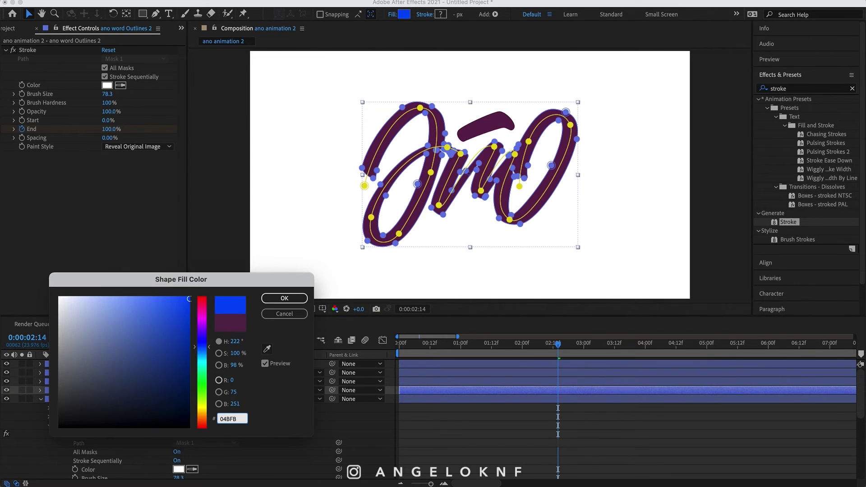
{"action": "type", "text": "F"}
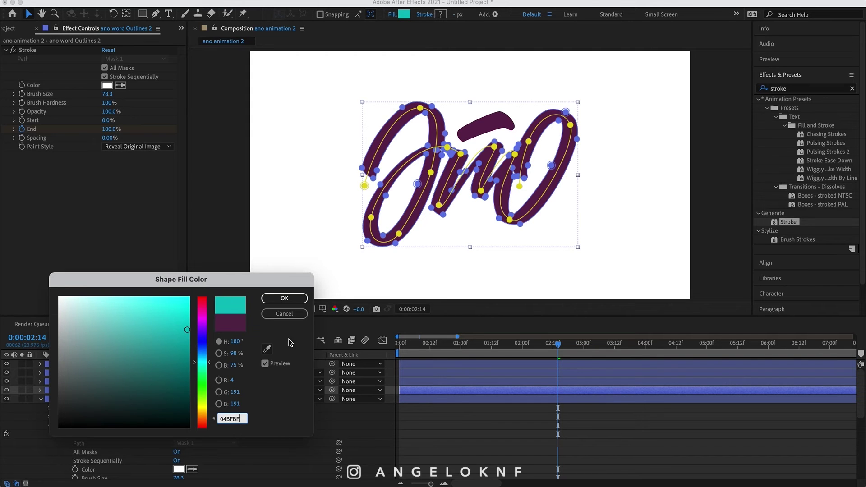
{"action": "left_click", "coordinate": [284, 299]}
{"action": "left_click", "coordinate": [139, 400]}
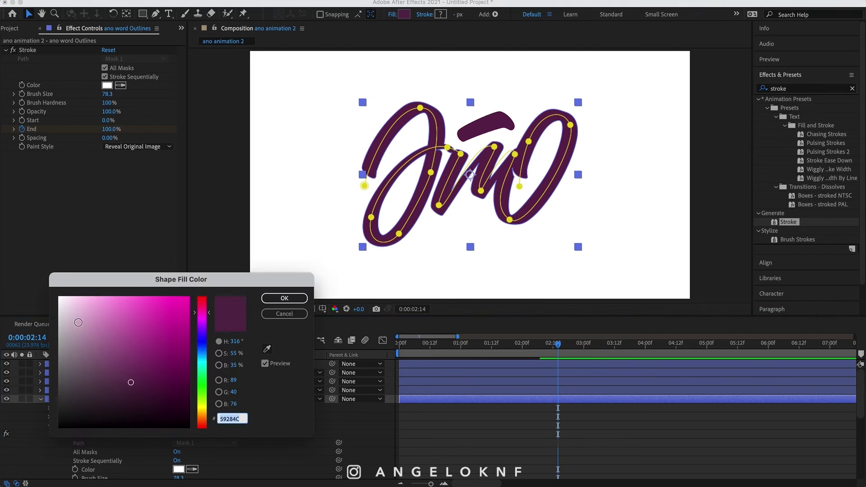
{"action": "left_click", "coordinate": [78, 323]}
{"action": "left_click", "coordinate": [280, 298]}
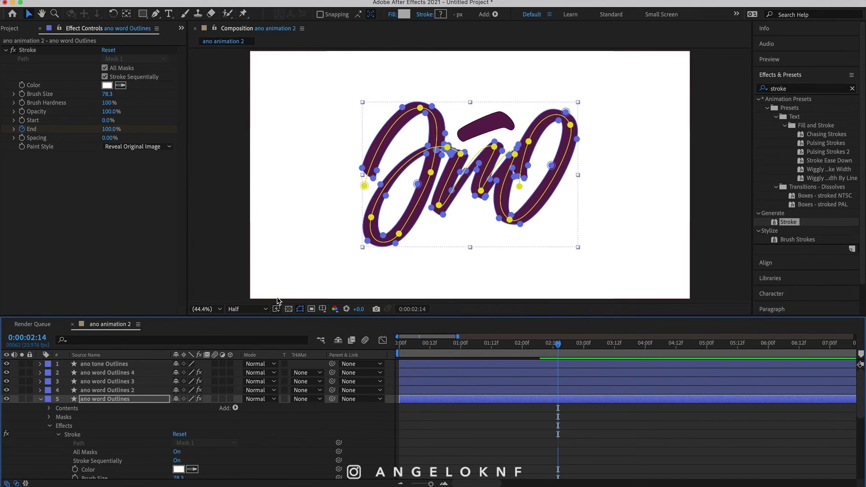
{"action": "left_click", "coordinate": [108, 376], "text": "shift"}
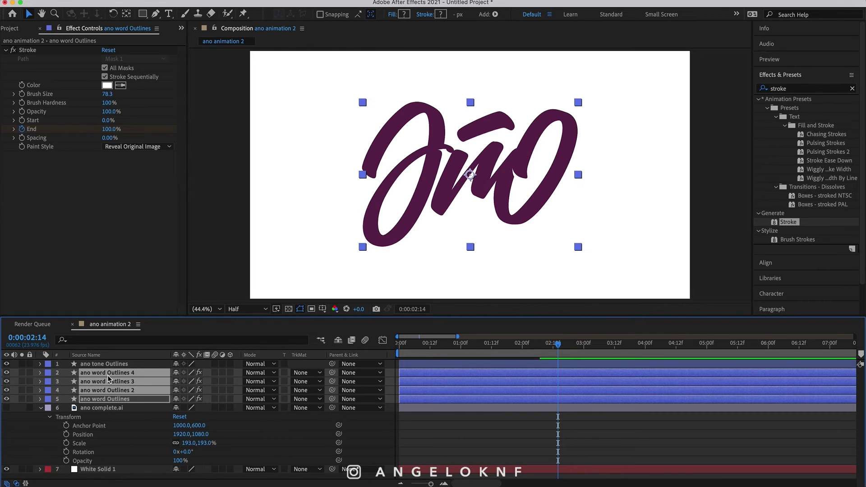
Reveal the End keyframes and shift ano word Outlines 2 later in time, then preview
{"action": "key", "text": "u"}
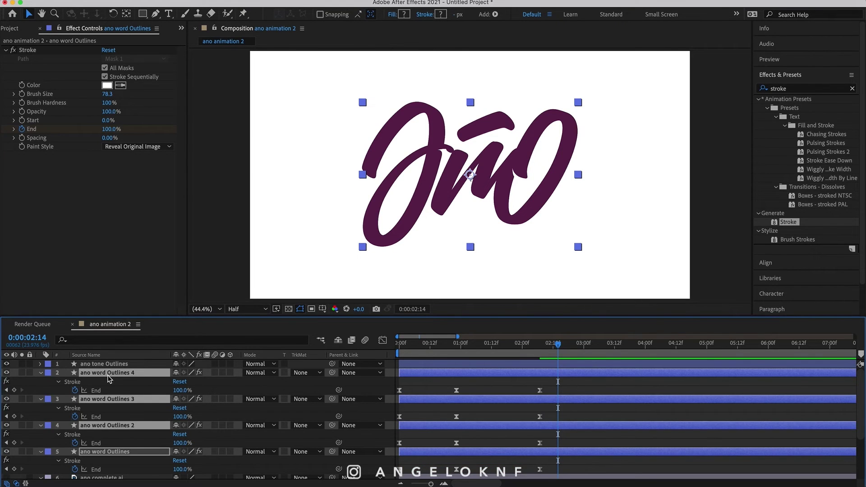
{"action": "left_click", "coordinate": [122, 407]}
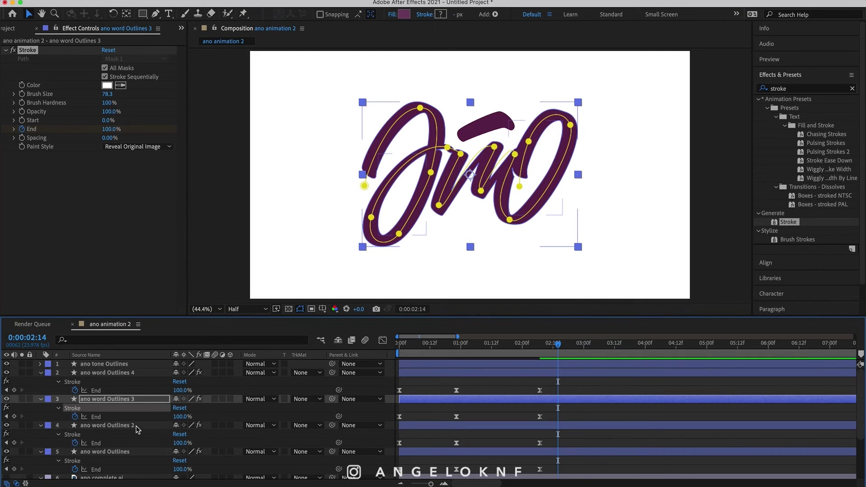
{"action": "left_click", "coordinate": [134, 426]}
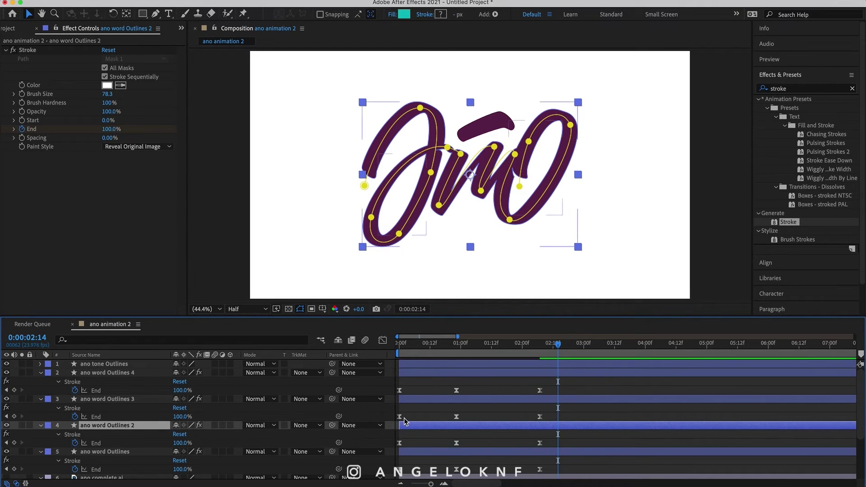
{"action": "left_click_drag", "start_coordinate": [405, 426], "coordinate": [451, 373]}
{"action": "left_click", "coordinate": [431, 374]}
{"action": "key", "text": "Home"}
{"action": "key", "text": "space"}
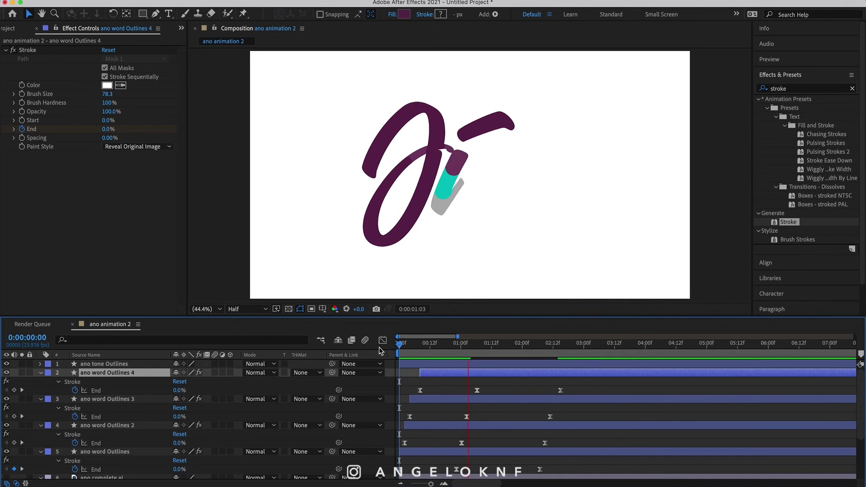
{"action": "key", "text": "space"}
Nudge Outlines 2 one frame earlier and Outlines 3 two frames earlier, then preview the lettering
{"action": "left_click_drag", "start_coordinate": [420, 421], "coordinate": [419, 421]}
{"action": "key", "text": "equal"}
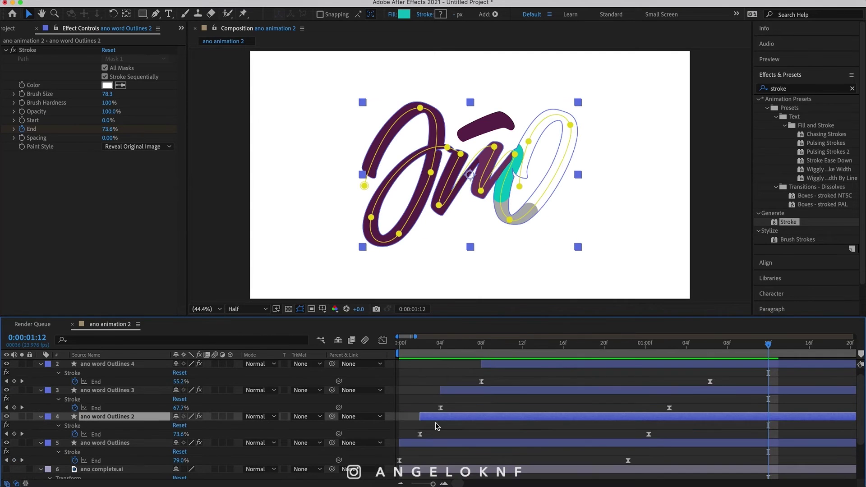
{"action": "left_click_drag", "start_coordinate": [479, 391], "coordinate": [460, 390]}
{"action": "key", "text": "semicolon"}
{"action": "key", "text": "Home"}
{"action": "key", "text": "space"}
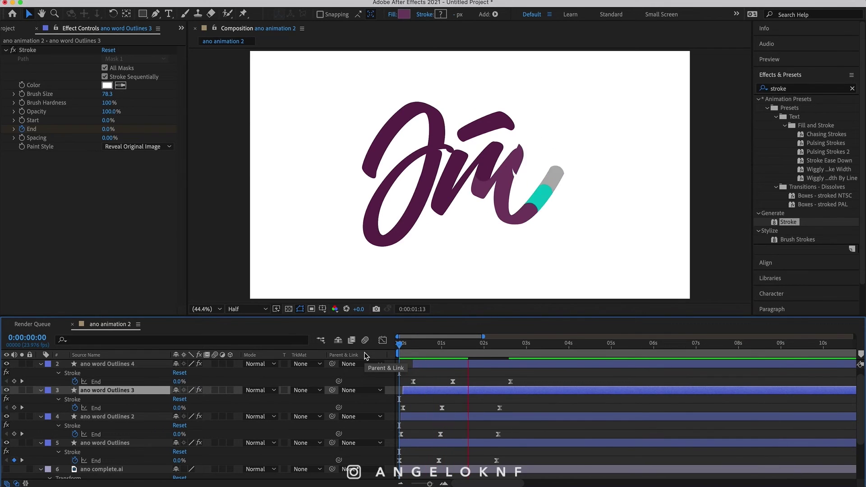
{"action": "key", "text": "space"}
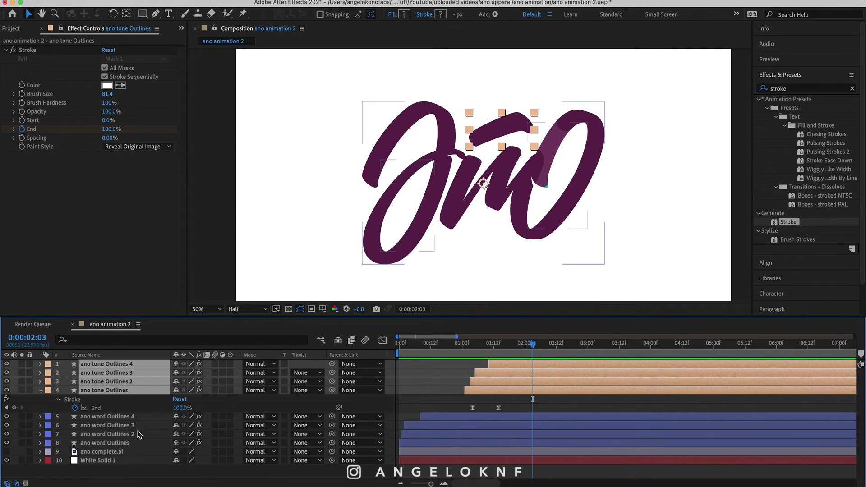
Move ano complete.ai to the top, make it visible, and shift its anchor onto the o
{"action": "left_click", "coordinate": [111, 453]}
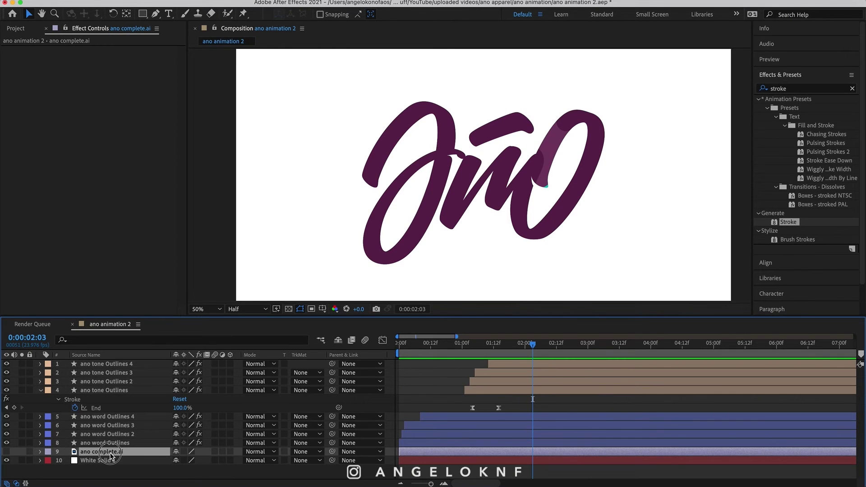
{"action": "left_click_drag", "start_coordinate": [110, 454], "coordinate": [116, 364]}
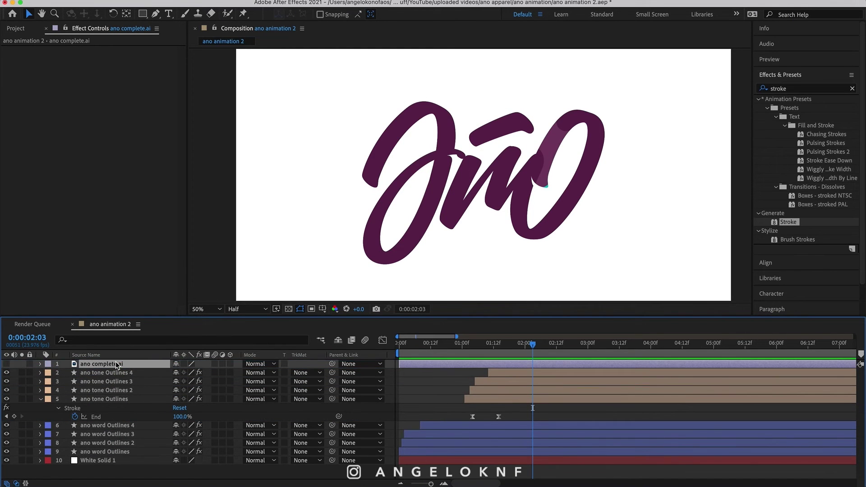
{"action": "left_click", "coordinate": [6, 364]}
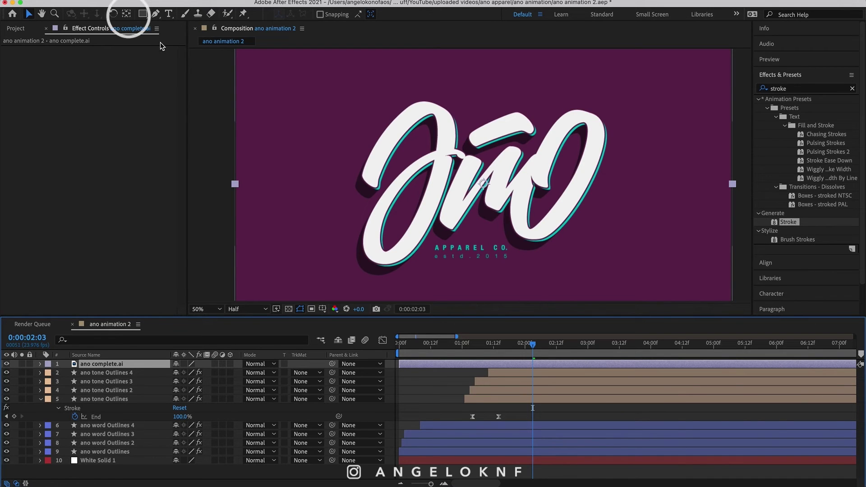
{"action": "left_click", "coordinate": [128, 15]}
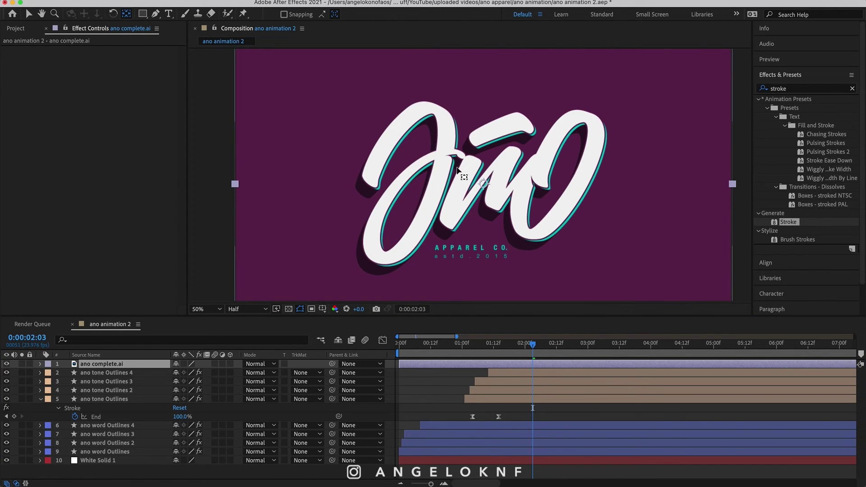
{"action": "left_click_drag", "start_coordinate": [483, 184], "coordinate": [547, 188]}
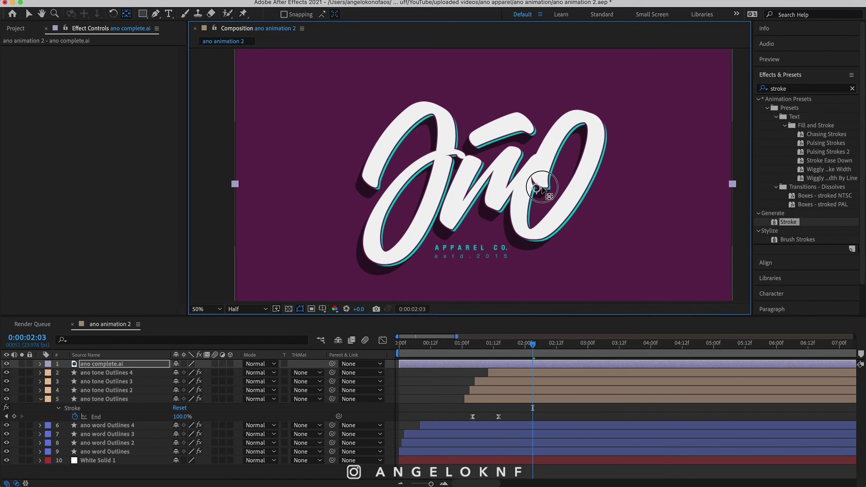
Draw a curved Pen mask closely around the o of the logo
{"action": "left_click", "coordinate": [155, 13]}
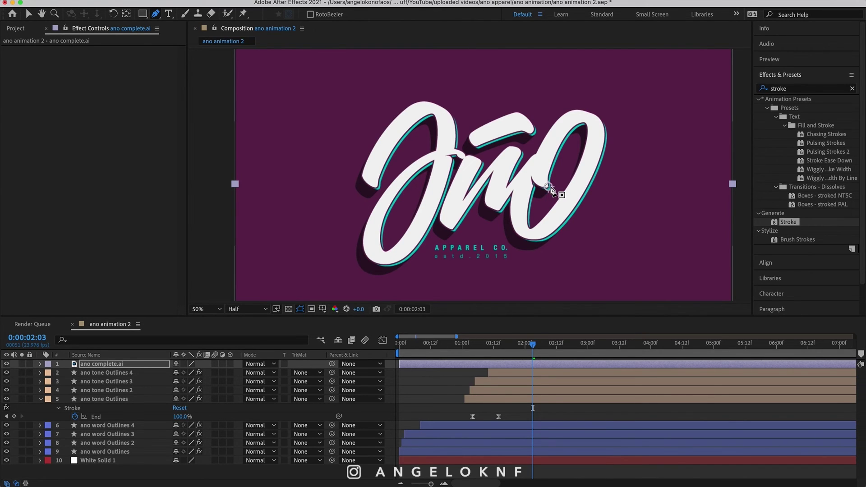
{"action": "left_click", "coordinate": [530, 212]}
{"action": "left_click", "coordinate": [563, 211]}
{"action": "left_click", "coordinate": [583, 185]}
{"action": "left_click", "coordinate": [561, 164]}
{"action": "left_click_drag", "start_coordinate": [532, 168], "coordinate": [520, 170]}
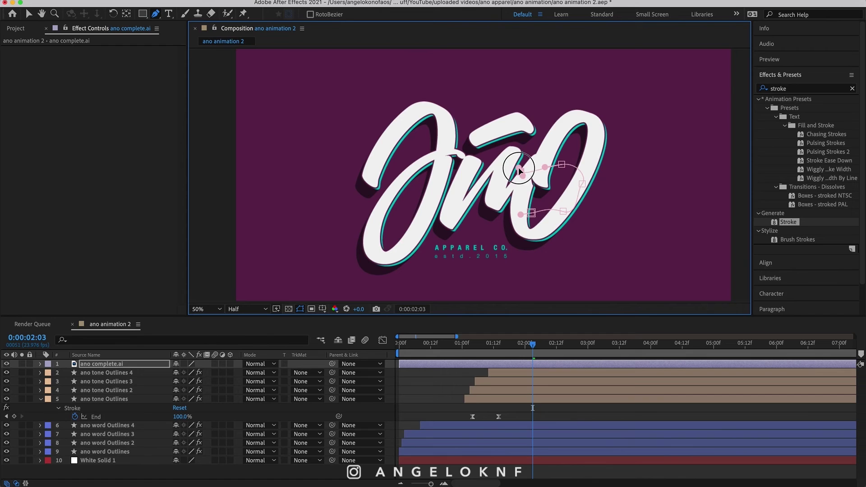
{"action": "left_click", "coordinate": [531, 213]}
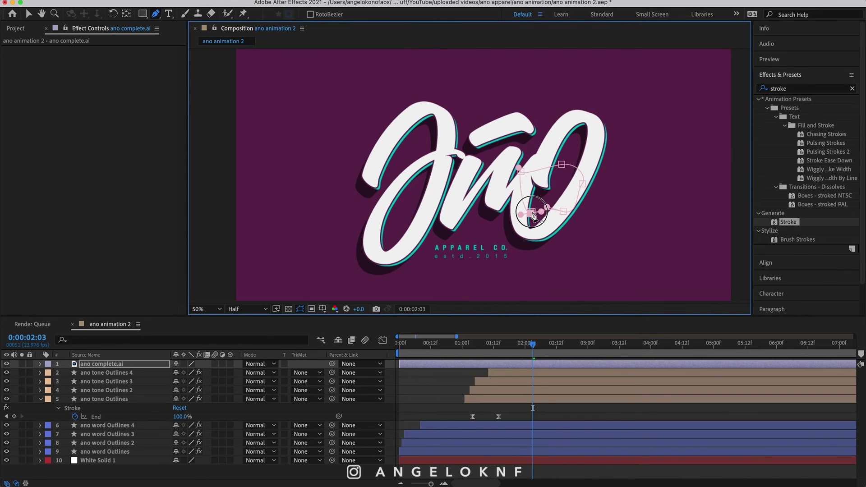
{"action": "left_click_drag", "start_coordinate": [533, 216], "coordinate": [545, 209]}
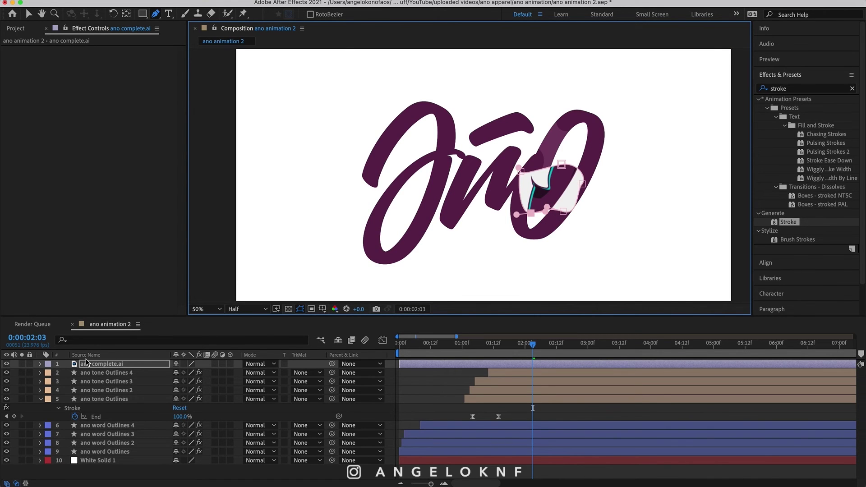
Set Mask Expansion to -109 px to hide the logo and keyframe it
{"action": "left_click", "coordinate": [41, 363]}
{"action": "left_click", "coordinate": [50, 373]}
{"action": "left_click", "coordinate": [58, 382]}
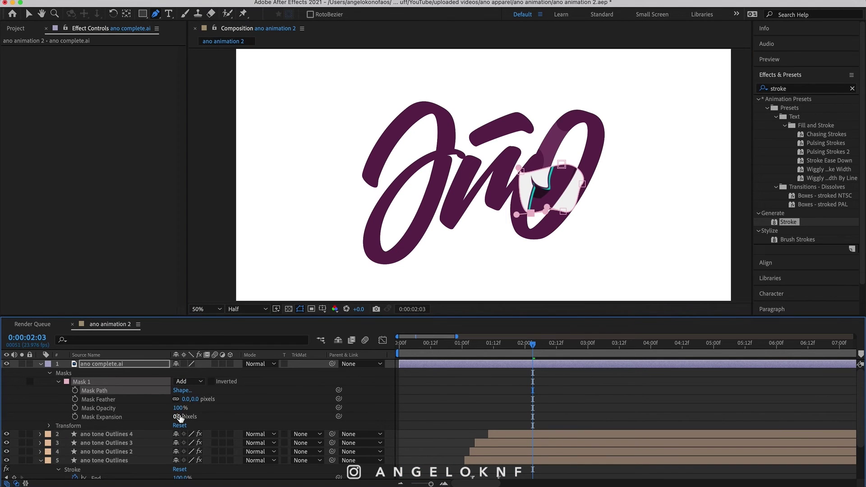
{"action": "left_click", "coordinate": [177, 417]}
{"action": "key", "text": "Return"}
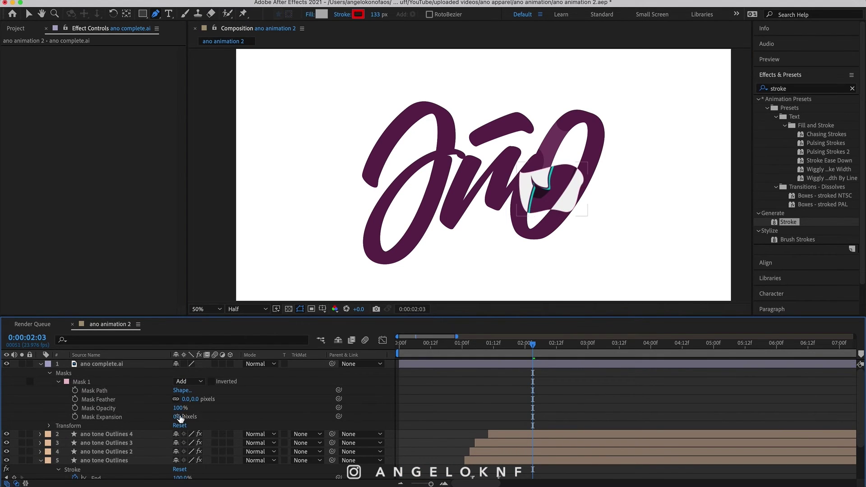
{"action": "left_click_drag", "start_coordinate": [178, 416], "coordinate": [122, 417]}
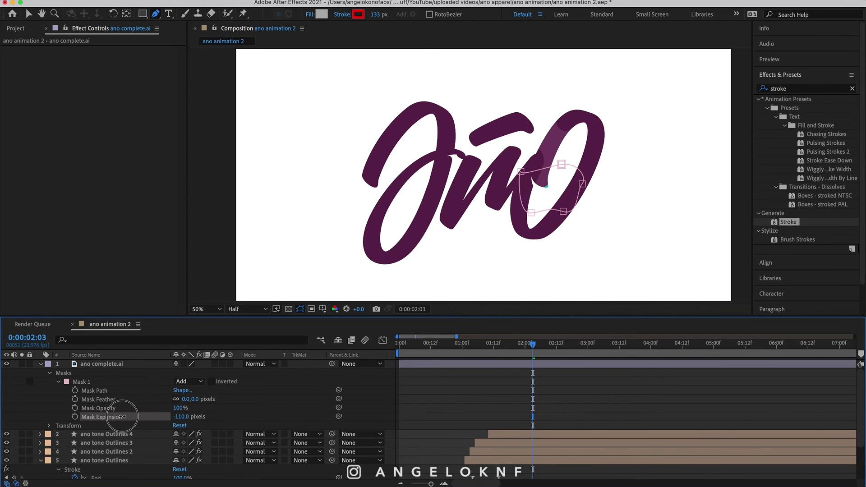
{"action": "left_click", "coordinate": [75, 417]}
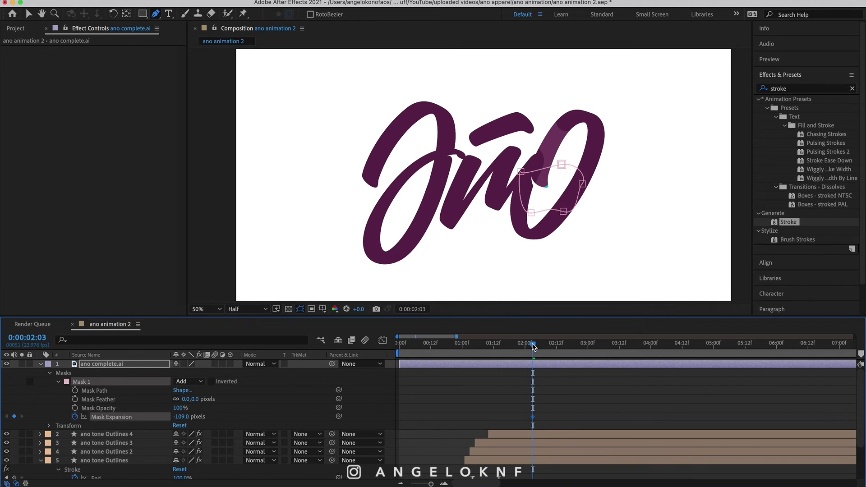
Keyframe Mask Expansion at 1283 px a second later and Easy Ease both keyframes
{"action": "left_click_drag", "start_coordinate": [534, 346], "coordinate": [592, 347]}
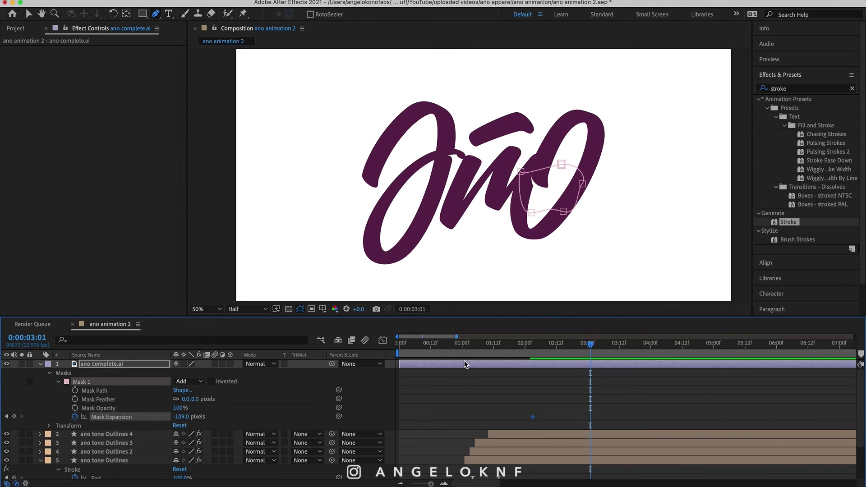
{"action": "left_click_drag", "start_coordinate": [181, 417], "coordinate": [178, 440]}
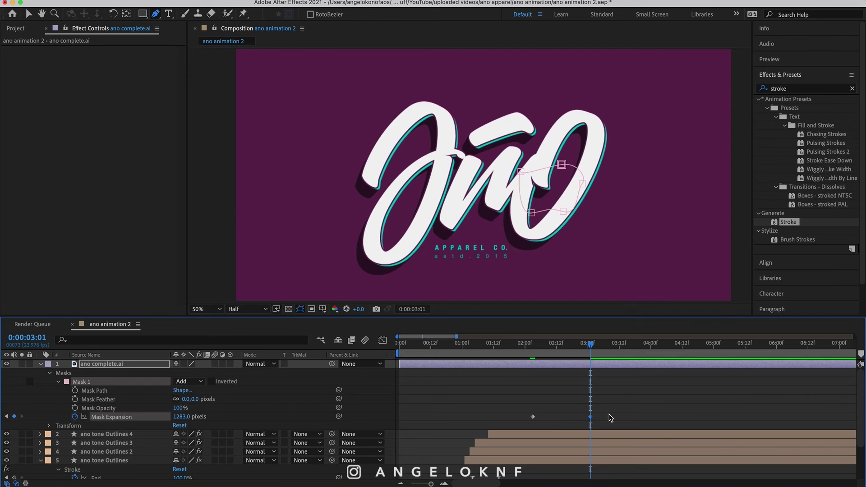
{"action": "left_click_drag", "start_coordinate": [609, 415], "coordinate": [524, 427]}
{"action": "right_click", "coordinate": [534, 418]}
{"action": "mouse_move", "coordinate": [695, 481]}
{"action": "left_click", "coordinate": [677, 426]}
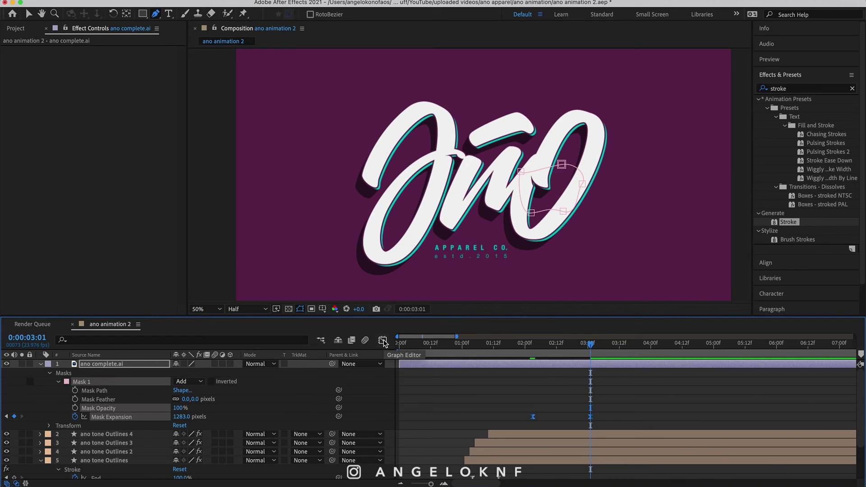
Drag out the first Mask Expansion keyframe's influence for a sharper ease, then scrub the reveal to 3:06
{"action": "left_click", "coordinate": [383, 341]}
{"action": "left_click", "coordinate": [517, 432]}
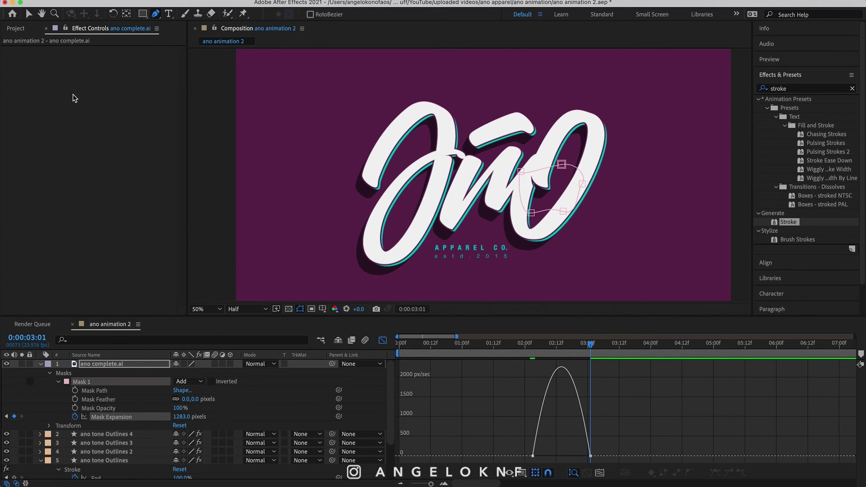
{"action": "left_click", "coordinate": [29, 14]}
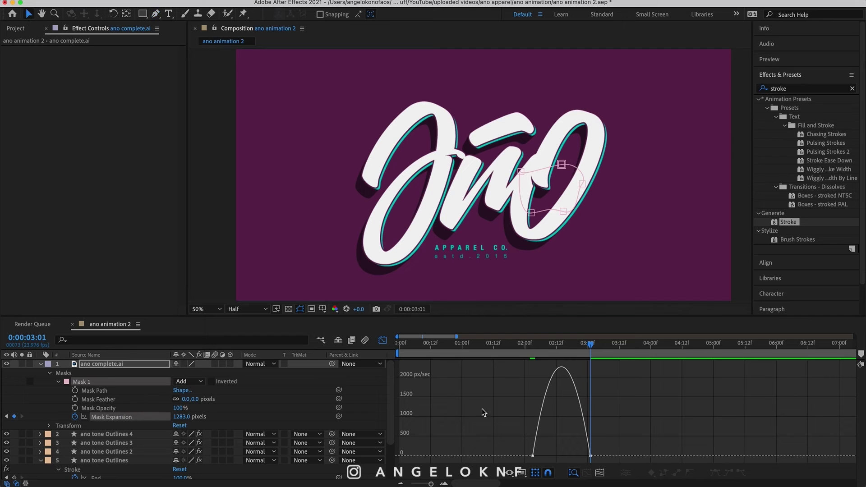
{"action": "left_click", "coordinate": [533, 456]}
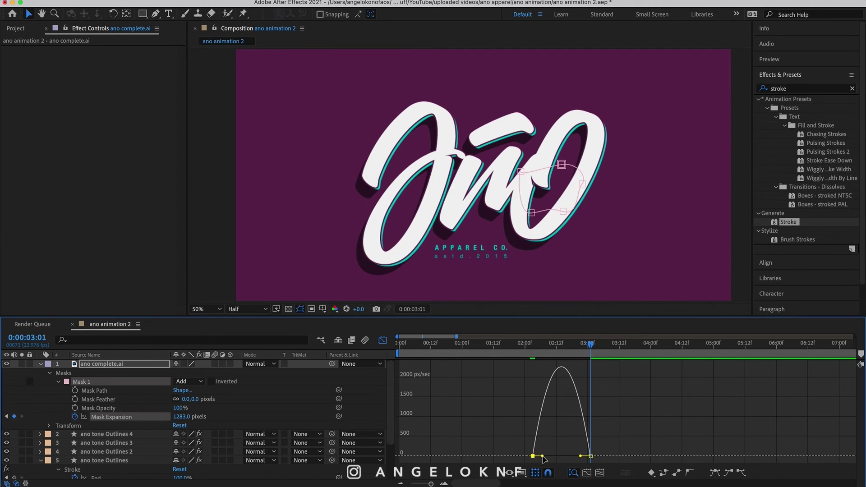
{"action": "left_click_drag", "start_coordinate": [543, 457], "coordinate": [574, 457]}
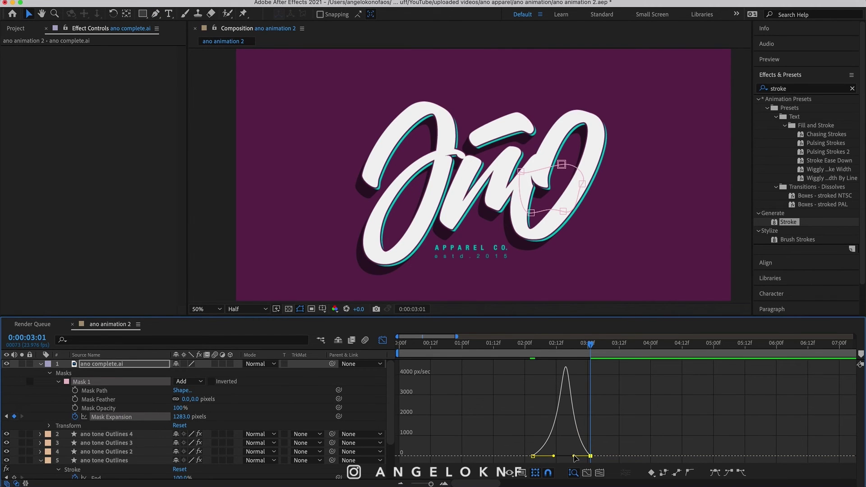
{"action": "left_click", "coordinate": [482, 348]}
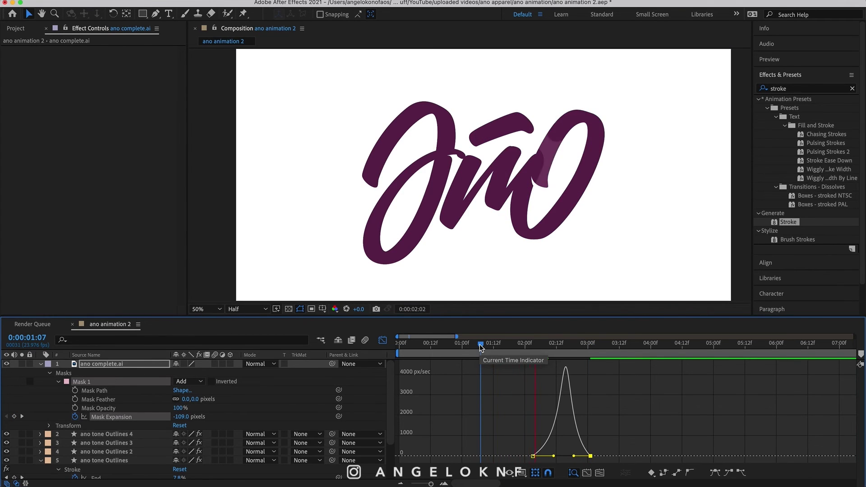
{"action": "left_click_drag", "start_coordinate": [481, 347], "coordinate": [603, 347]}
{"action": "left_click", "coordinate": [382, 340]}
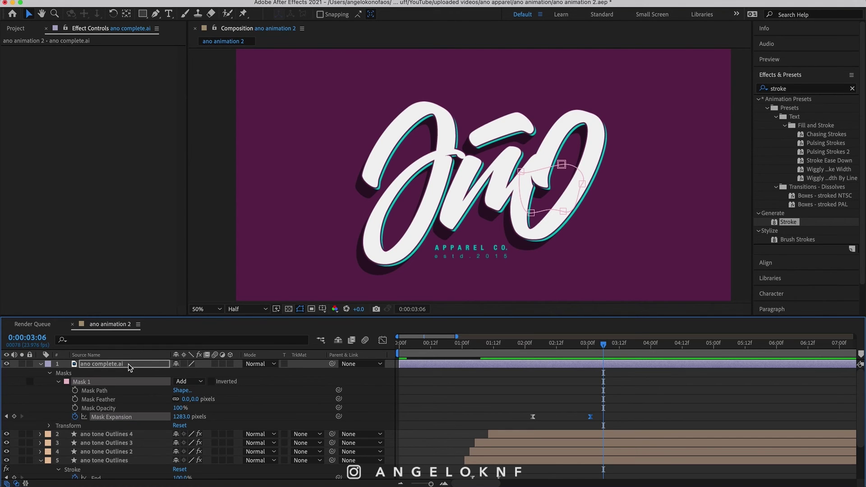
Duplicate ano complete.ai twice and delay the second copy so its reveal starts later
{"action": "left_click", "coordinate": [128, 363]}
{"action": "key", "text": "super+d"}
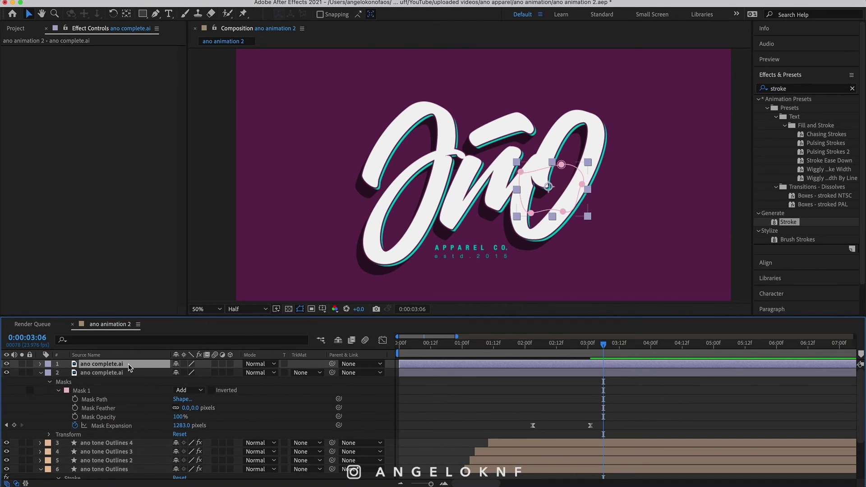
{"action": "key", "text": "super+d"}
{"action": "left_click", "coordinate": [533, 373]}
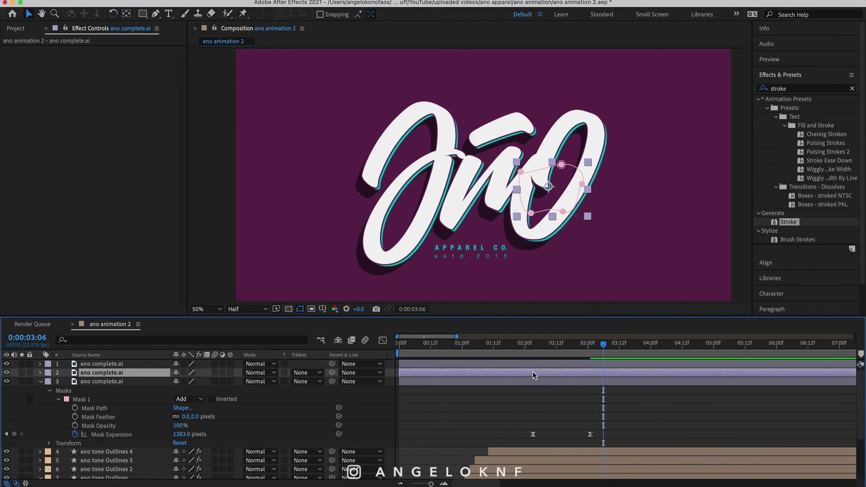
{"action": "key", "text": "u"}
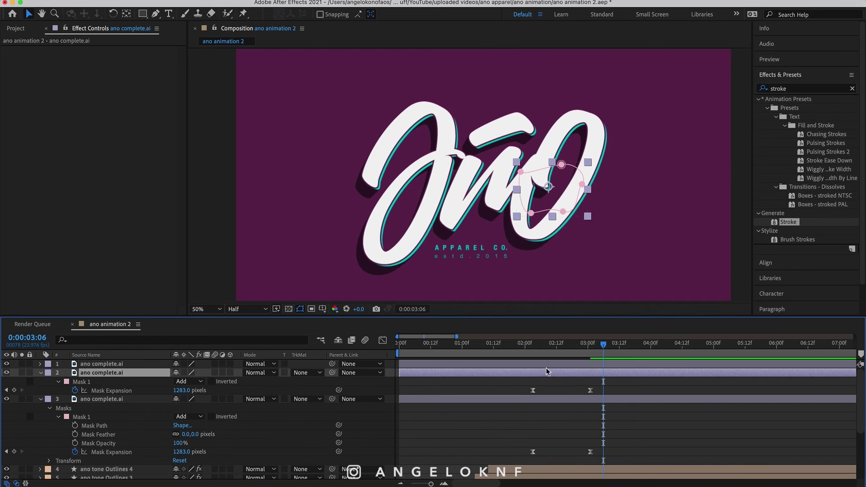
{"action": "left_click", "coordinate": [548, 361]}
{"action": "key", "text": "u"}
{"action": "left_click_drag", "start_coordinate": [533, 392], "coordinate": [546, 391]}
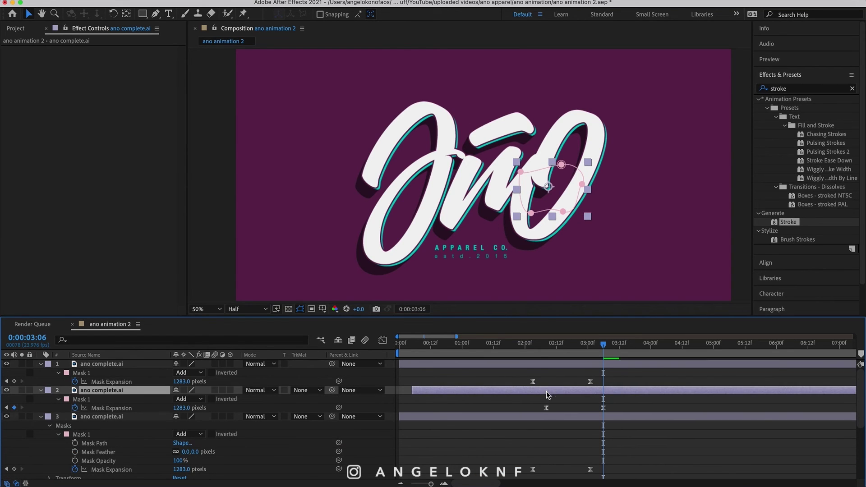
Lower the third copy's opacity from 78% down to 46%, checking the overlap around 2:09–2:11
{"action": "left_click", "coordinate": [544, 365]}
{"action": "left_click", "coordinate": [108, 416]}
{"action": "scroll", "coordinate": [112, 445], "scroll_direction": "down", "scroll_amount": 3}
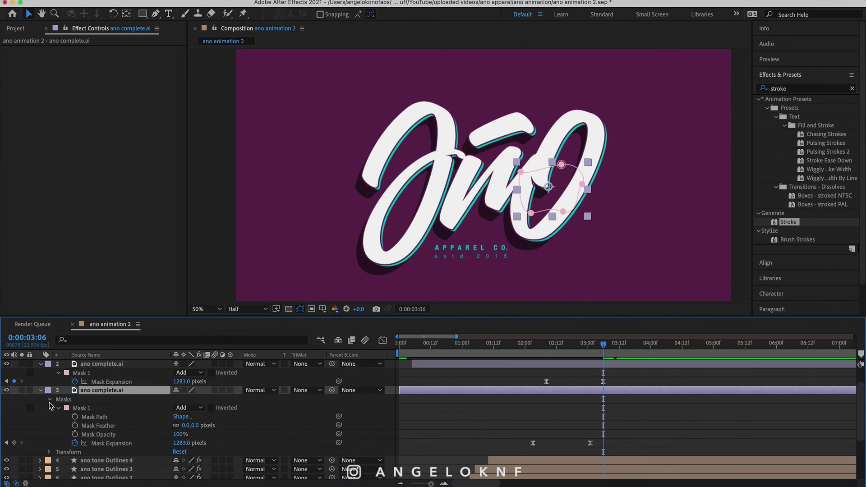
{"action": "left_click", "coordinate": [49, 400]}
{"action": "left_click", "coordinate": [50, 408]}
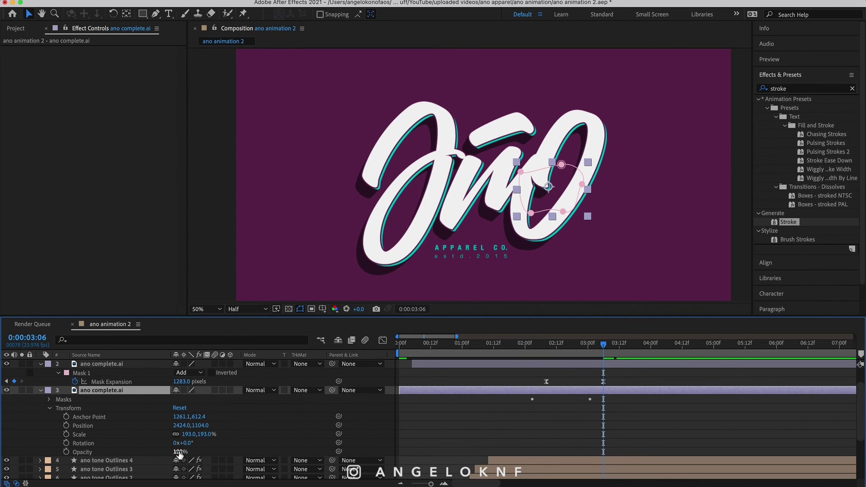
{"action": "left_click", "coordinate": [548, 343]}
{"action": "scroll", "coordinate": [551, 396], "scroll_direction": "up", "scroll_amount": 3}
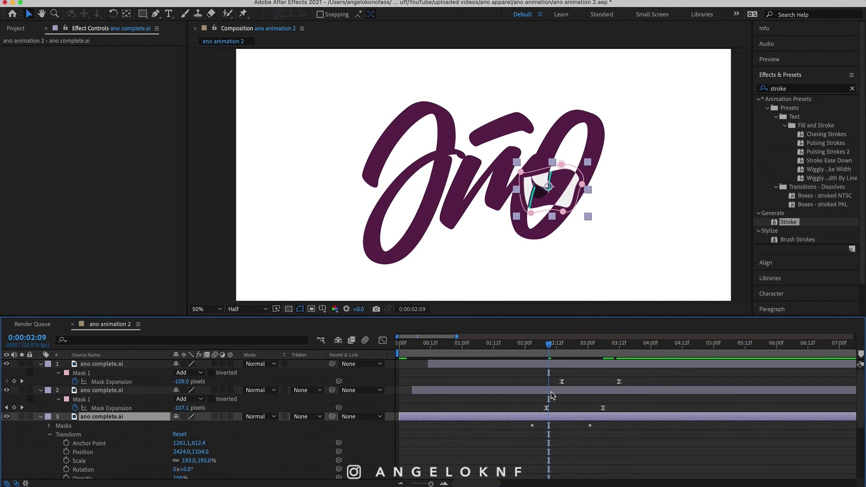
{"action": "left_click", "coordinate": [540, 344]}
{"action": "scroll", "coordinate": [172, 462], "scroll_direction": "down", "scroll_amount": 2}
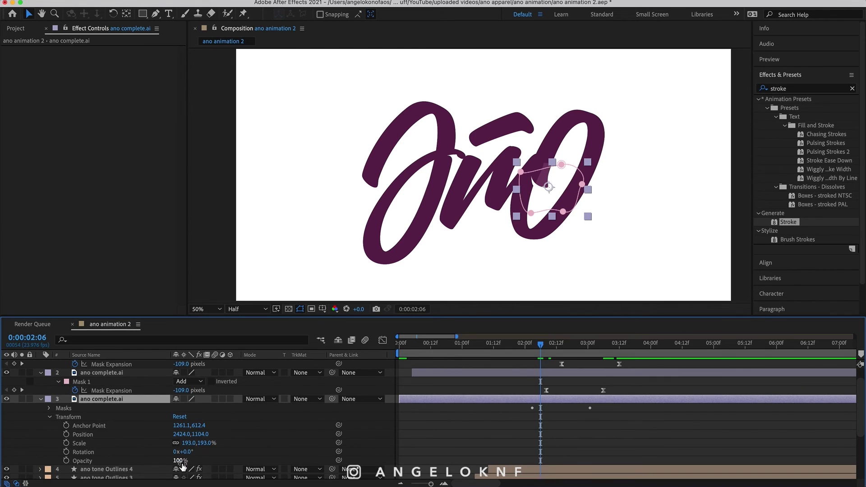
{"action": "left_click_drag", "start_coordinate": [182, 466], "coordinate": [172, 465]}
{"action": "left_click", "coordinate": [548, 343]}
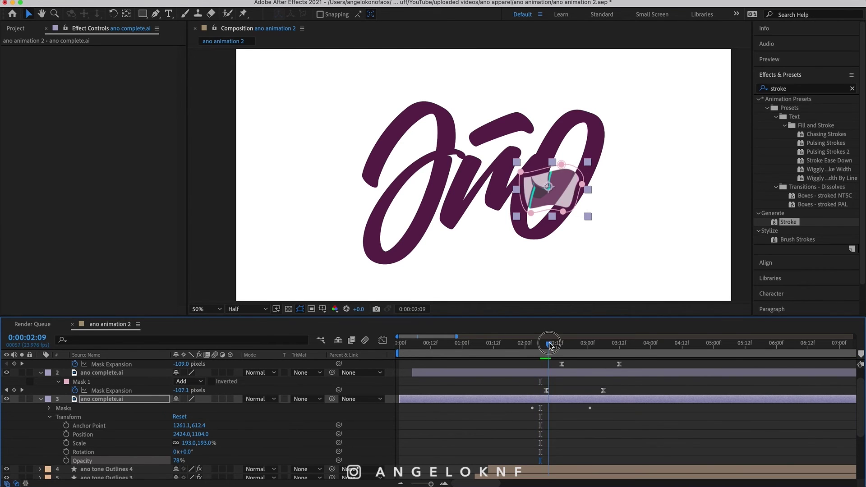
{"action": "left_click_drag", "start_coordinate": [549, 346], "coordinate": [554, 345]}
{"action": "left_click_drag", "start_coordinate": [179, 461], "coordinate": [173, 461]}
Shift the second copy slightly later and reduce its opacity to 65%, keeping the top copy at 100%
{"action": "left_click_drag", "start_coordinate": [575, 373], "coordinate": [582, 378]}
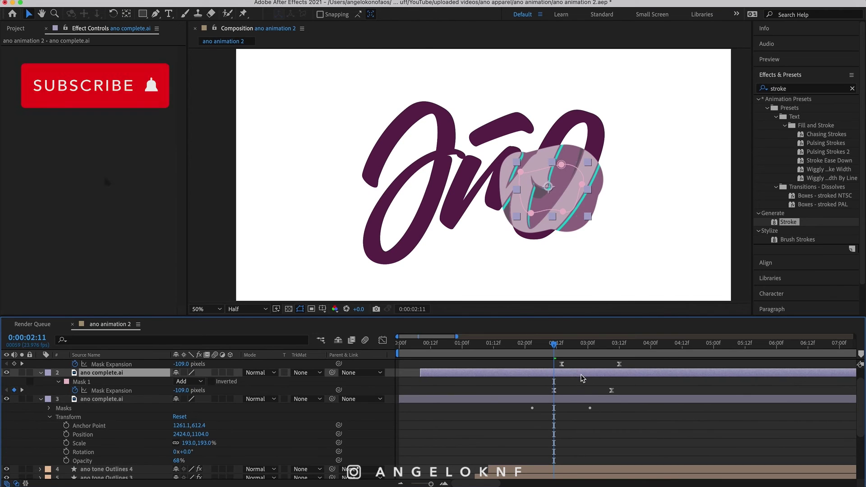
{"action": "scroll", "coordinate": [581, 378], "scroll_direction": "up", "scroll_amount": 2}
{"action": "scroll", "coordinate": [244, 446], "scroll_direction": "down", "scroll_amount": 2}
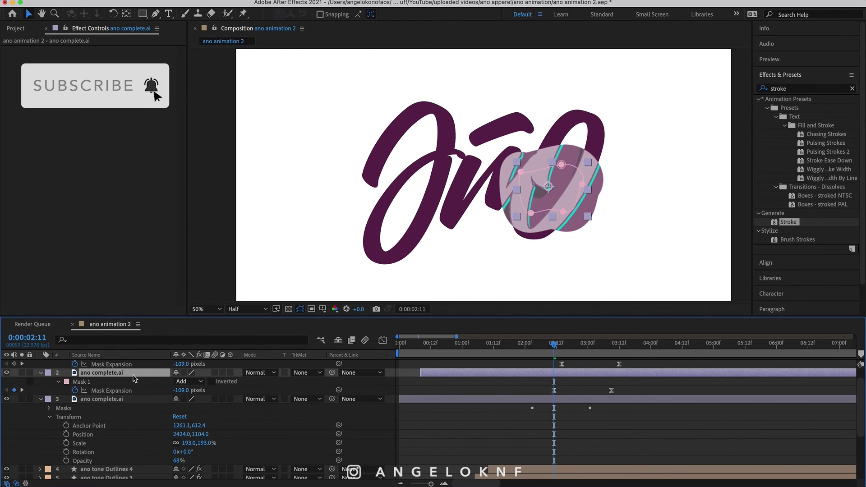
{"action": "key", "text": "shift+t"}
{"action": "left_click_drag", "start_coordinate": [180, 399], "coordinate": [162, 401]}
{"action": "left_click_drag", "start_coordinate": [177, 470], "coordinate": [166, 470]}
{"action": "left_click", "coordinate": [427, 405]}
{"action": "scroll", "coordinate": [577, 362], "scroll_direction": "up", "scroll_amount": 2}
{"action": "left_click_drag", "start_coordinate": [577, 365], "coordinate": [582, 365]}
{"action": "key", "text": "shift+t"}
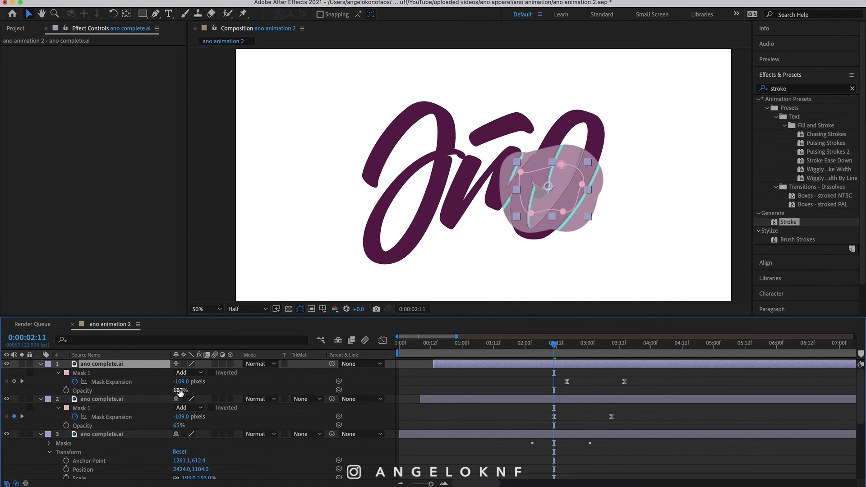
{"action": "left_click", "coordinate": [515, 345]}
Shift layers 1 and 2 slightly earlier and play back the overlapping reveal waves
{"action": "left_click_drag", "start_coordinate": [515, 345], "coordinate": [609, 345]}
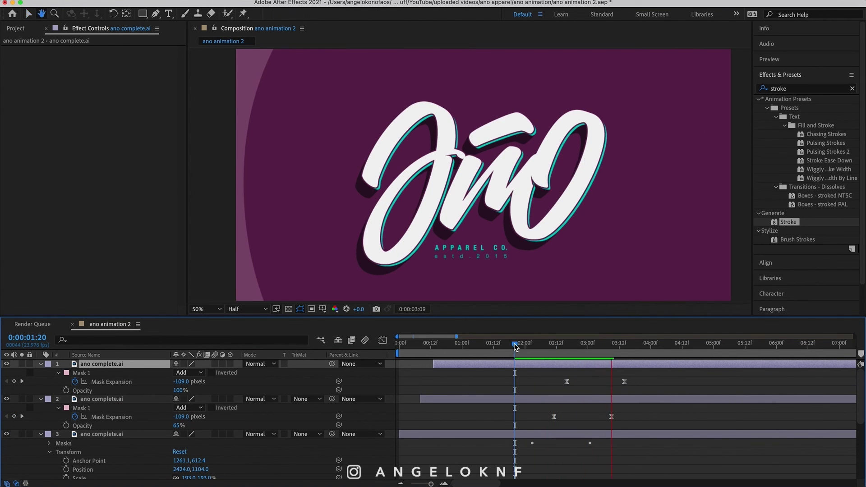
{"action": "left_click_drag", "start_coordinate": [592, 399], "coordinate": [581, 399]}
{"action": "left_click_drag", "start_coordinate": [581, 363], "coordinate": [572, 363]}
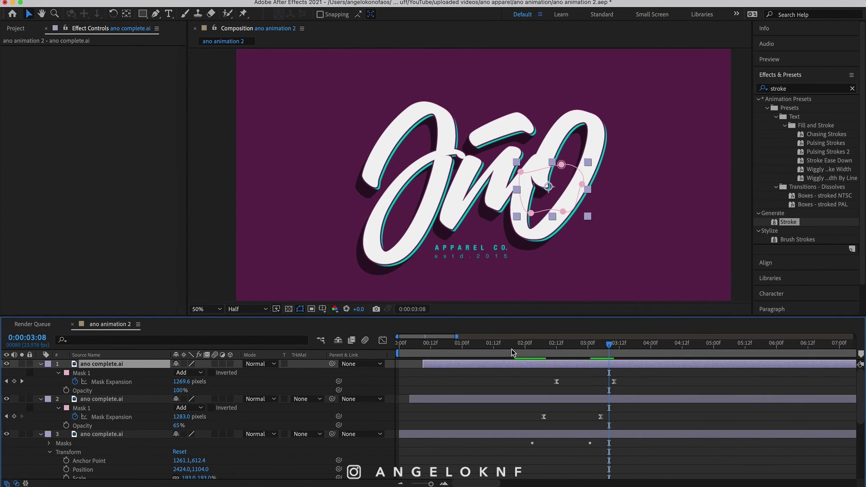
{"action": "left_click", "coordinate": [507, 347]}
{"action": "key", "text": "space"}
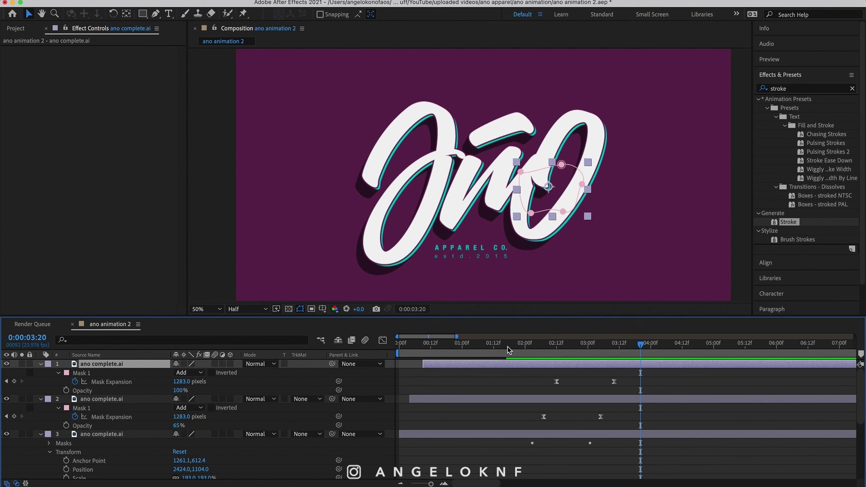
Pull the work area end in to about four seconds and preview the shortened animation
{"action": "key", "text": "minus"}
{"action": "key", "text": "minus"}
{"action": "key", "text": "minus"}
{"action": "key", "text": "minus"}
{"action": "key", "text": "minus"}
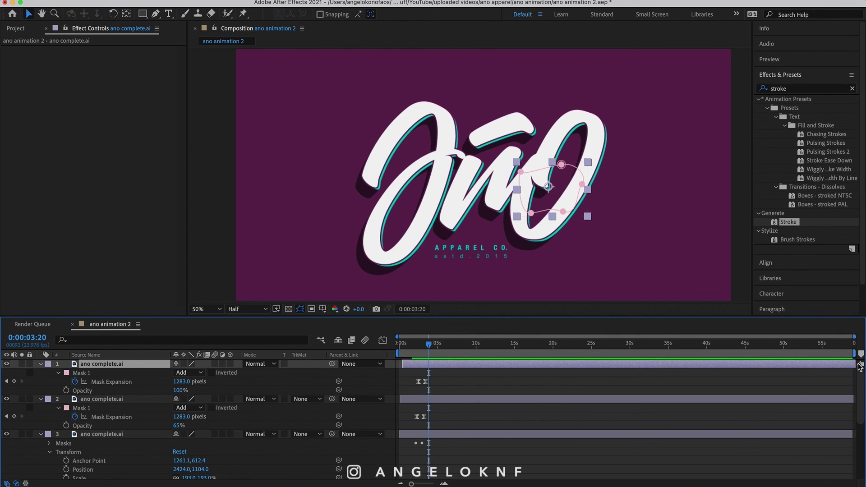
{"action": "left_click", "coordinate": [857, 356]}
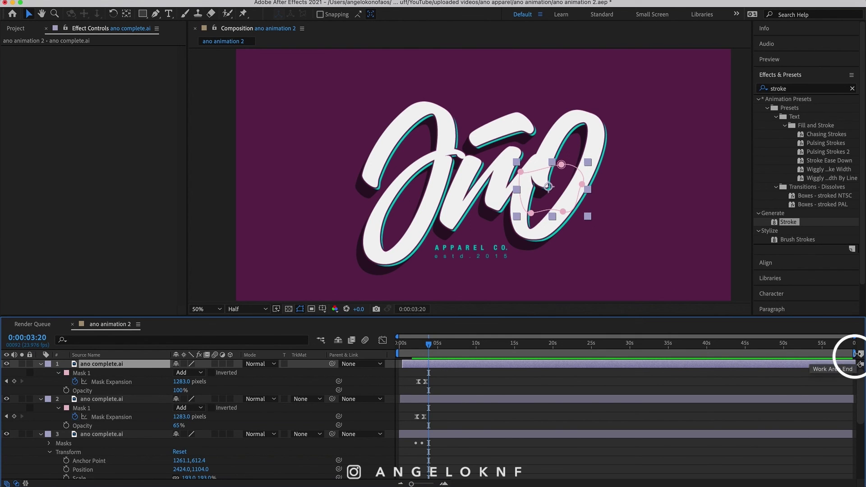
{"action": "left_click_drag", "start_coordinate": [856, 354], "coordinate": [434, 356]}
{"action": "key", "text": "="}
{"action": "key", "text": "="}
{"action": "key", "text": "space"}
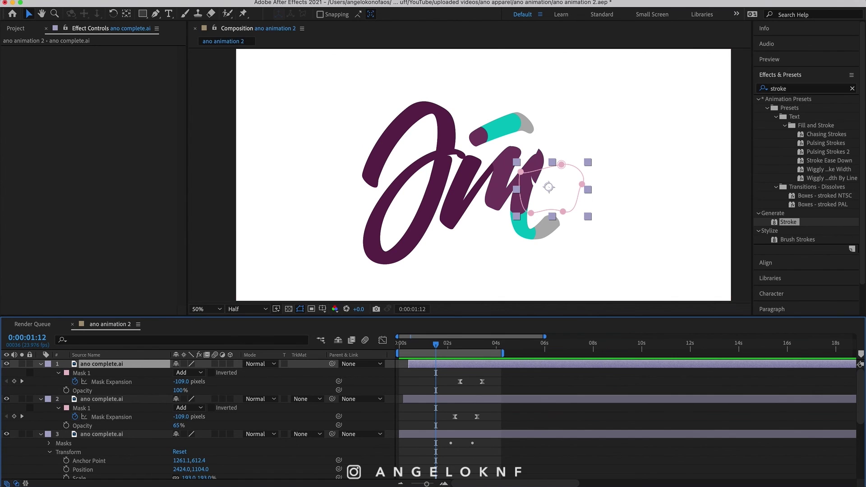
Add ano animation 2 to the Render Queue with a QuickTime output module
{"action": "left_click", "coordinate": [135, 0]}
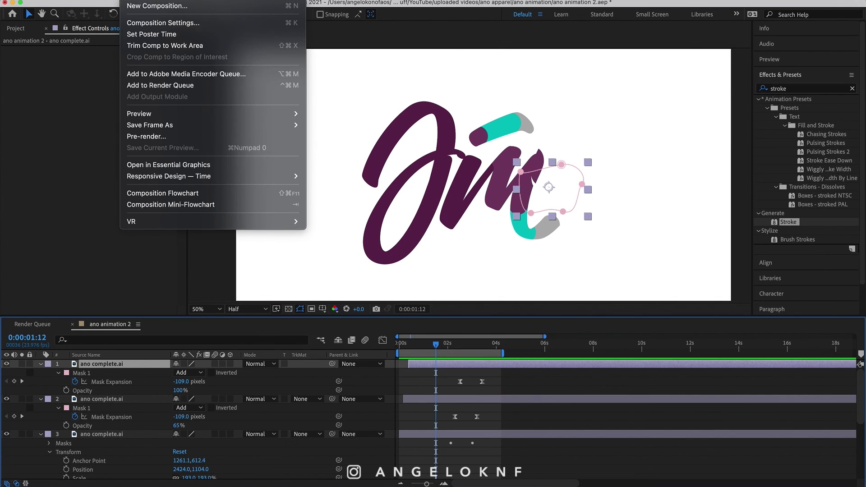
{"action": "left_click", "coordinate": [166, 85]}
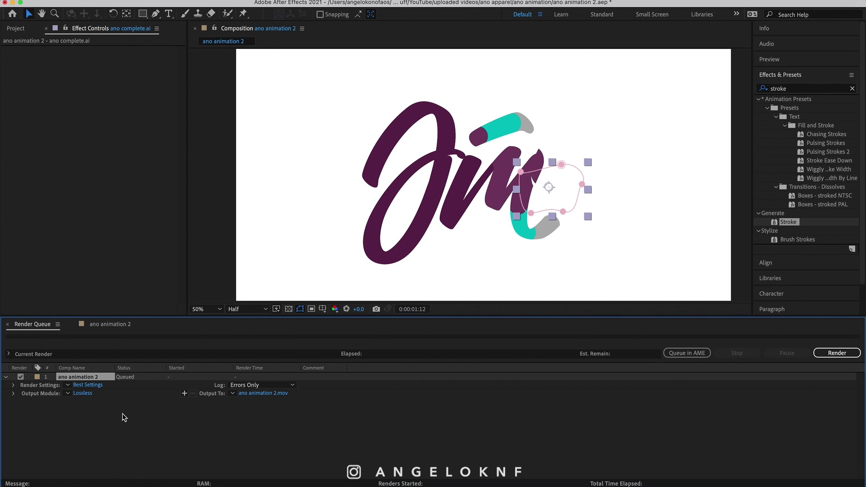
{"action": "left_click", "coordinate": [83, 393]}
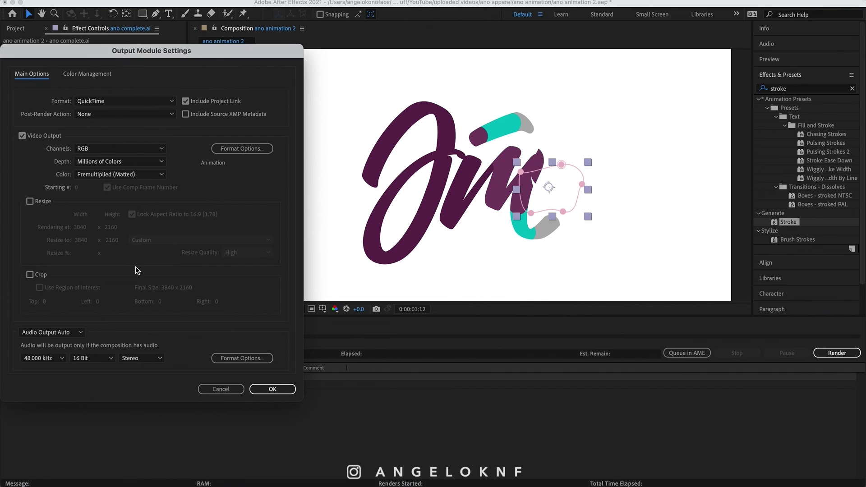
{"action": "left_click", "coordinate": [272, 389]}
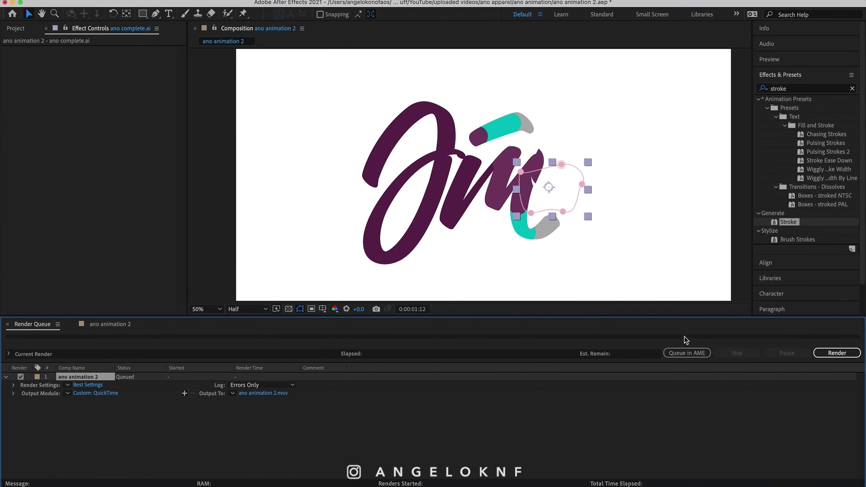
Render ano animation 2 to ano animation 2.mov
{"action": "left_click", "coordinate": [836, 353]}
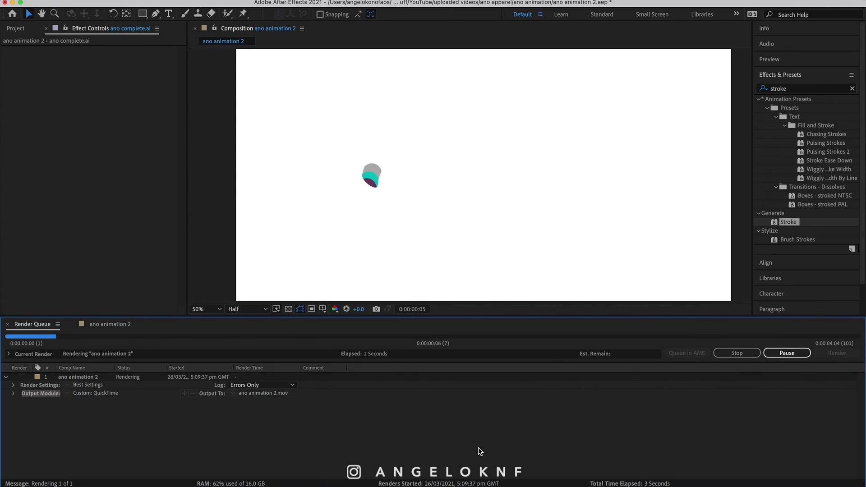